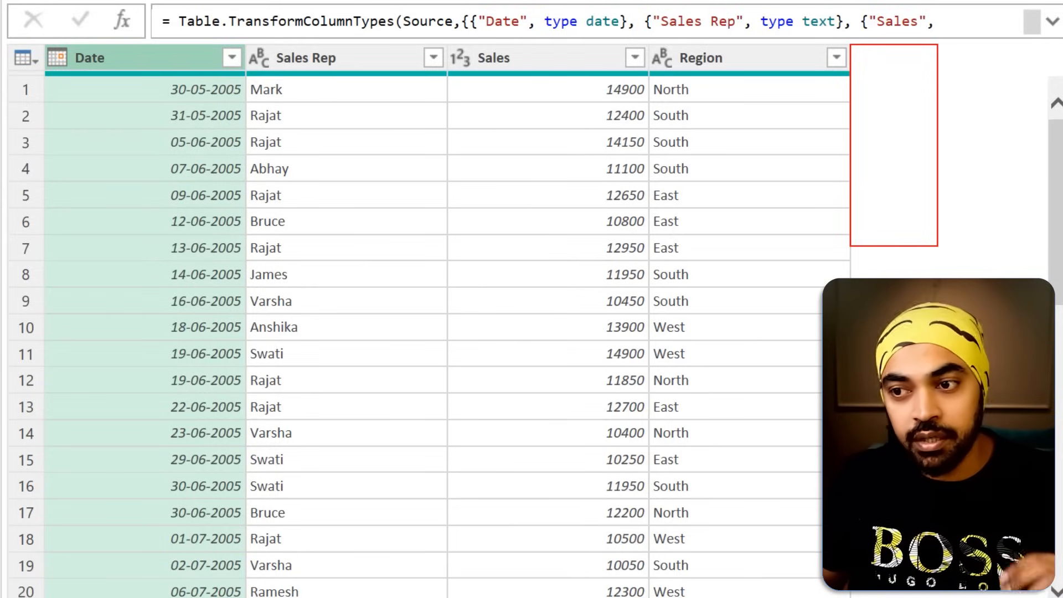
Step: Switch to the Notepad draft and examine the day ranges in the FirstSeven, SecondSeven and ThirdSeven definitions
{"action": "mouse_move", "coordinate": [173, 76]}
{"action": "left_mouse_down"}
{"action": "mouse_move", "coordinate": [146, 83]}
{"action": "mouse_move", "coordinate": [142, 222]}
{"action": "mouse_move", "coordinate": [155, 260]}
{"action": "left_mouse_up"}
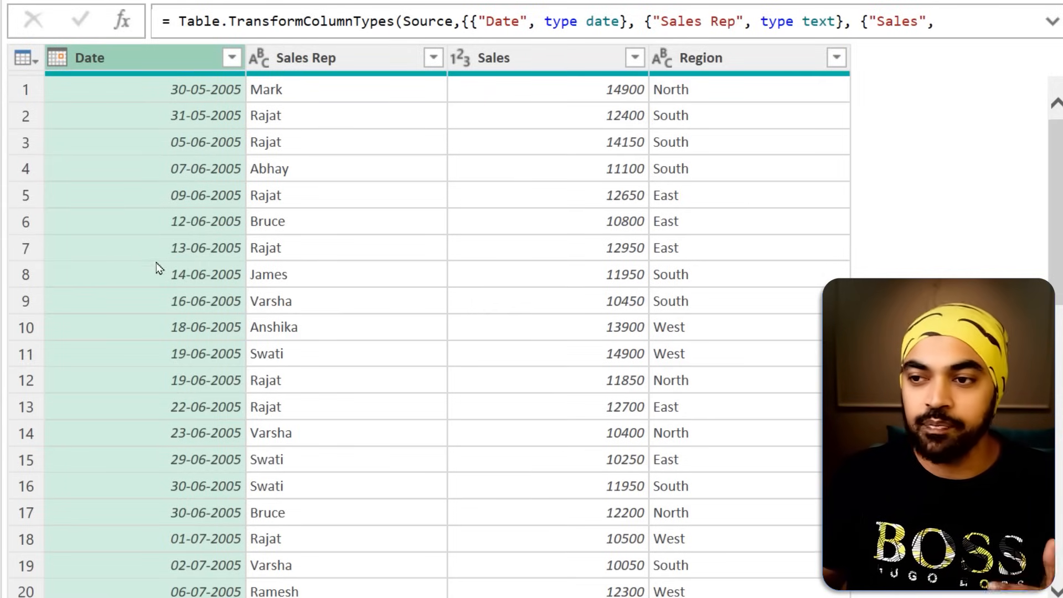
{"action": "key", "text": "alt+Tab"}
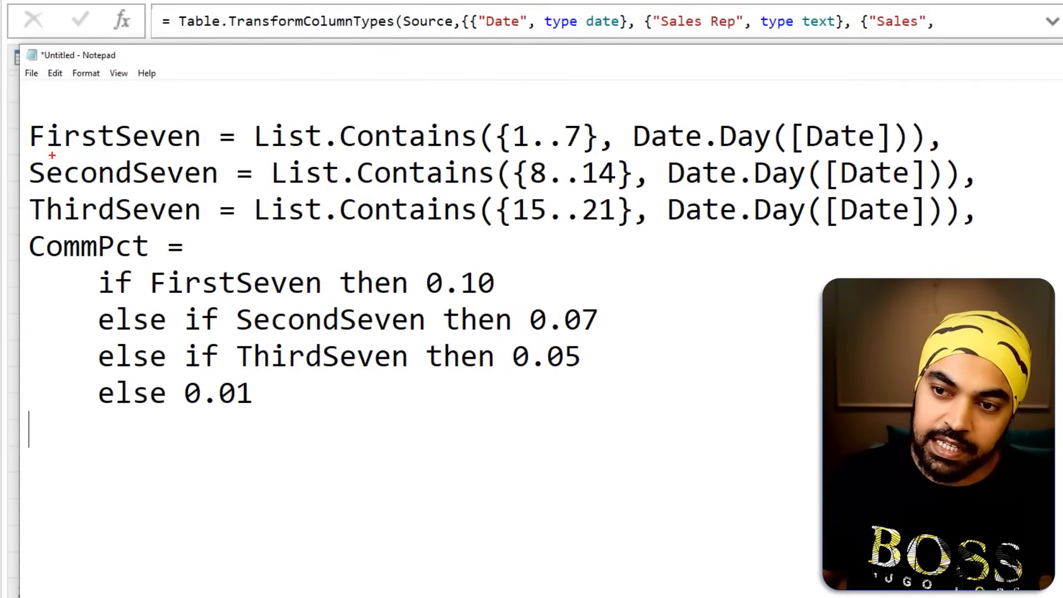
{"action": "left_click_drag", "start_coordinate": [38, 148], "coordinate": [152, 151]}
{"action": "left_click_drag", "start_coordinate": [51, 190], "coordinate": [127, 188]}
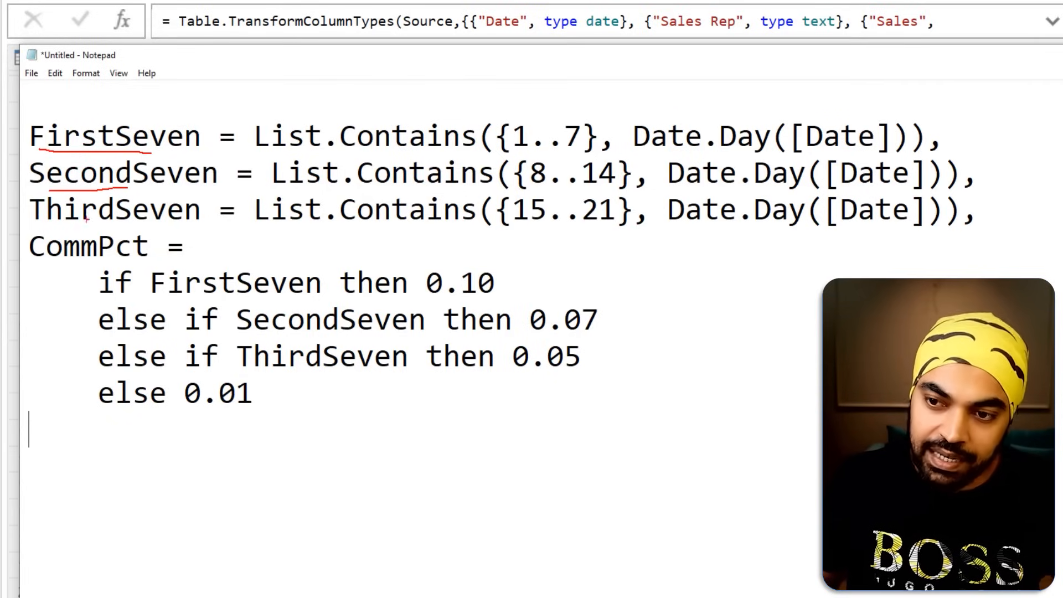
{"action": "left_click_drag", "start_coordinate": [47, 224], "coordinate": [120, 224]}
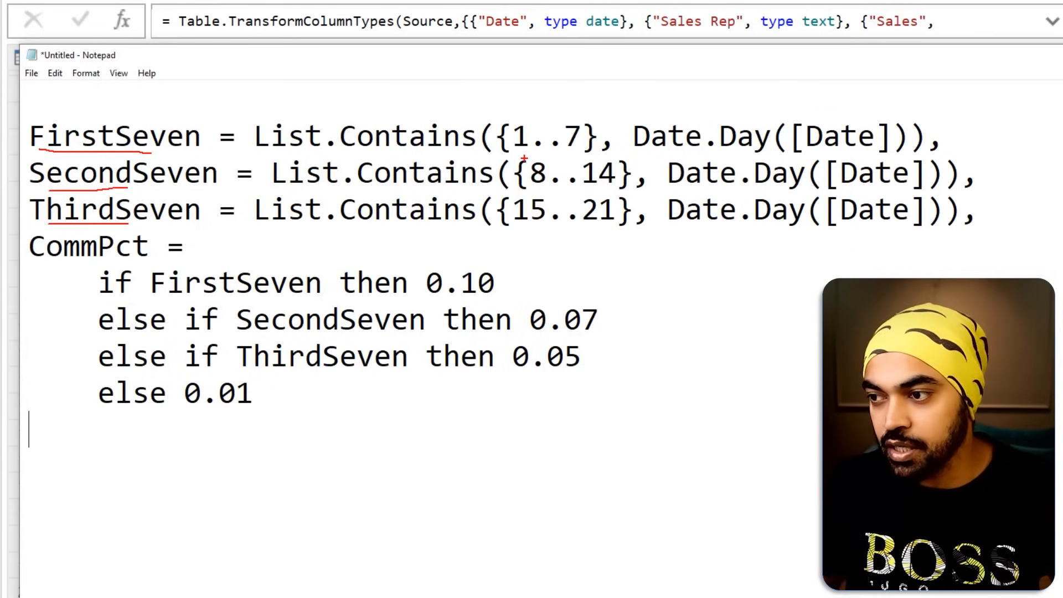
{"action": "left_click_drag", "start_coordinate": [523, 158], "coordinate": [556, 158]}
{"action": "left_click_drag", "start_coordinate": [531, 195], "coordinate": [587, 191]}
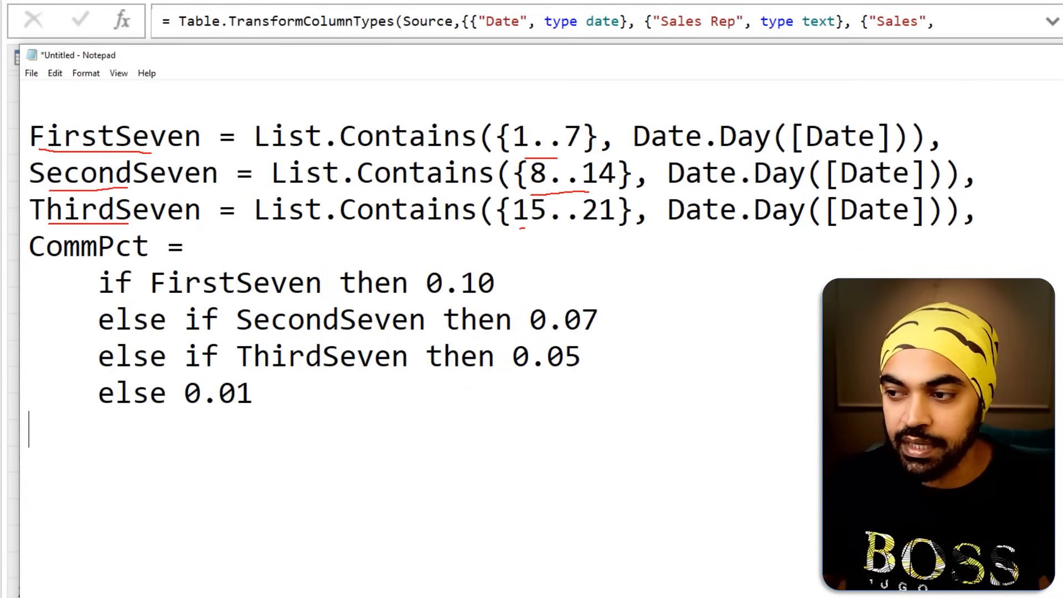
{"action": "left_click_drag", "start_coordinate": [522, 227], "coordinate": [596, 225]}
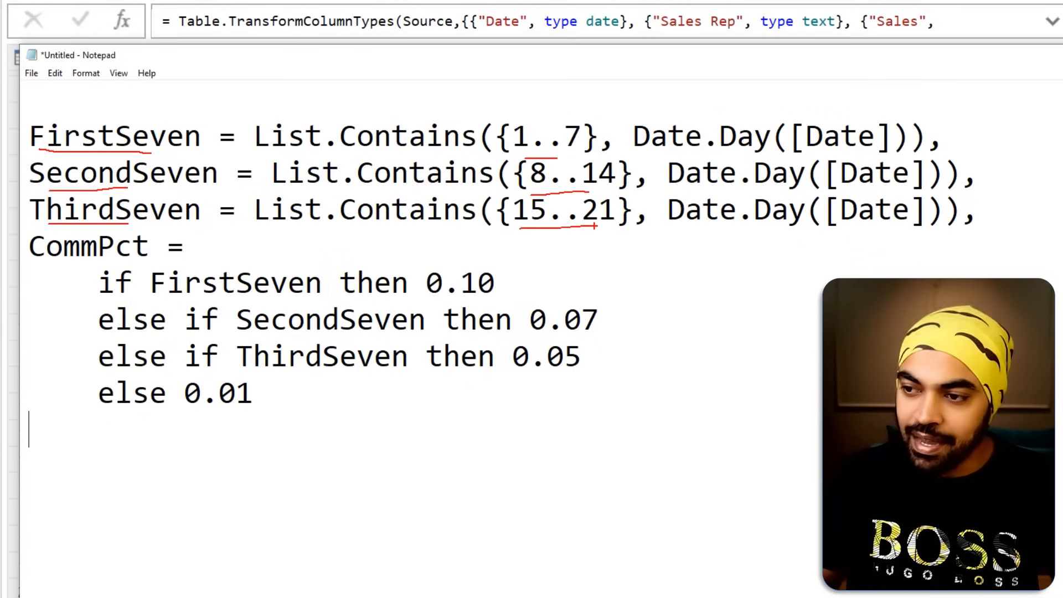
{"action": "key", "text": "Escape"}
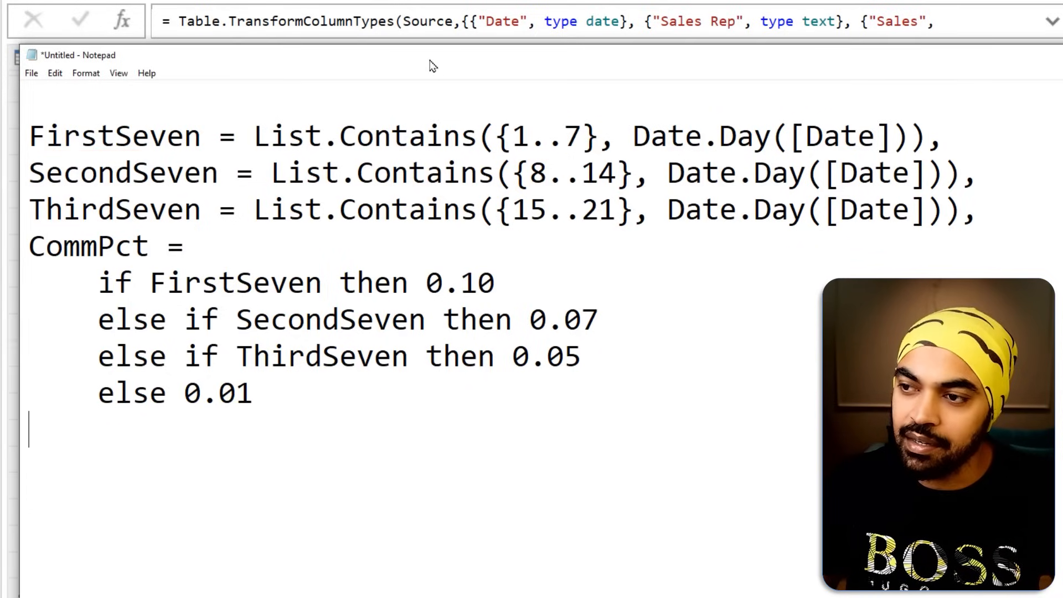
Step: Move the Notepad window down to reveal the Date column, and examine the draft's day lists and CommPct conditions
{"action": "left_click_drag", "start_coordinate": [429, 61], "coordinate": [480, 183]}
{"action": "key", "text": "ctrl+2"}
{"action": "left_click_drag", "start_coordinate": [143, 51], "coordinate": [147, 60]}
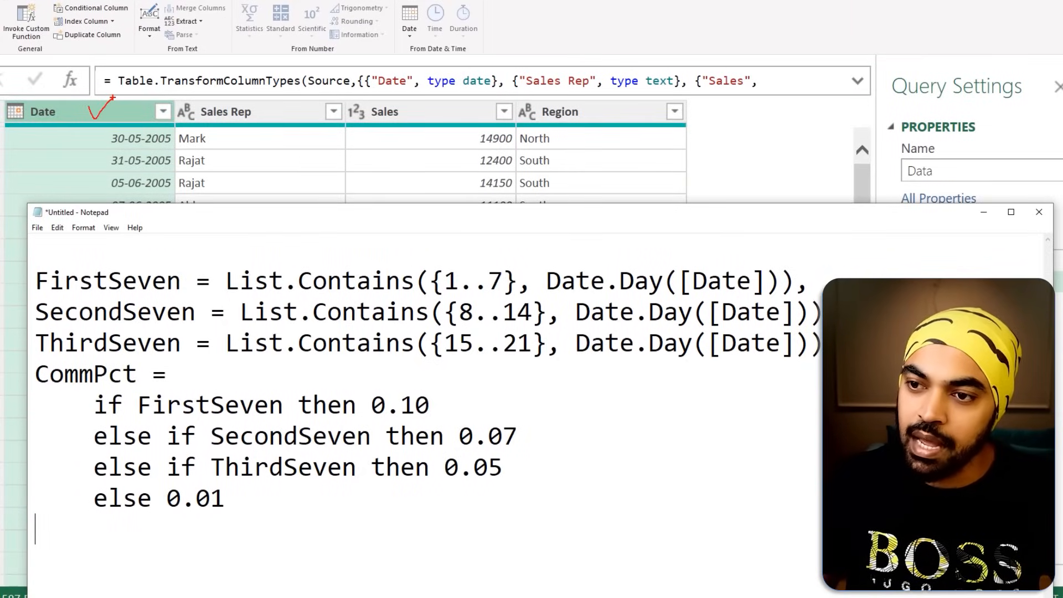
{"action": "left_click_drag", "start_coordinate": [474, 237], "coordinate": [474, 271]}
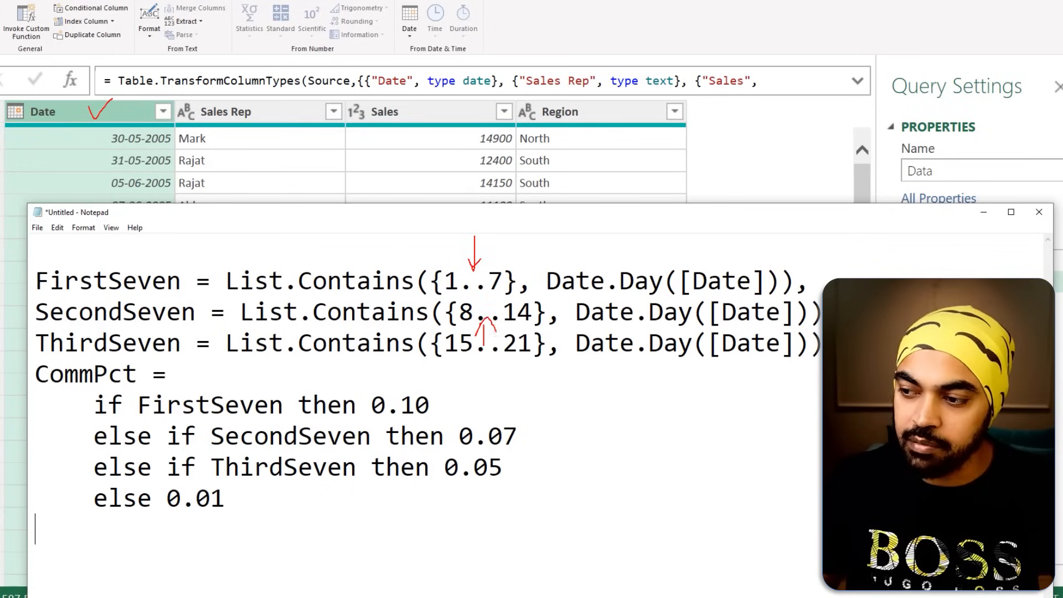
{"action": "key", "text": "Escape"}
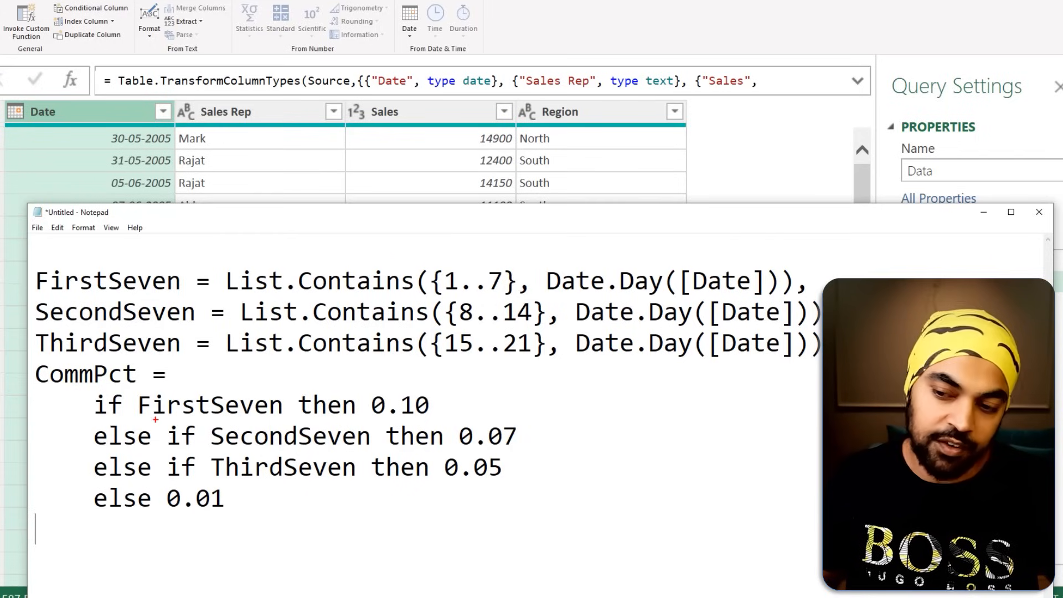
{"action": "left_click_drag", "start_coordinate": [154, 419], "coordinate": [237, 420]}
{"action": "left_click_drag", "start_coordinate": [441, 405], "coordinate": [459, 389]}
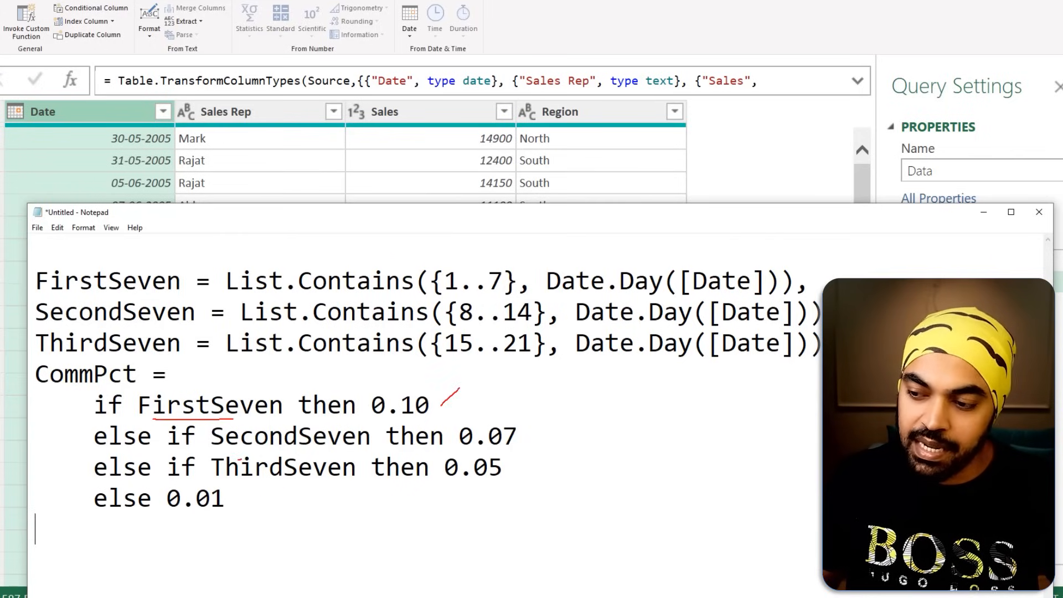
{"action": "left_click_drag", "start_coordinate": [238, 458], "coordinate": [305, 457]}
{"action": "left_click_drag", "start_coordinate": [525, 442], "coordinate": [551, 426]}
{"action": "left_click_drag", "start_coordinate": [239, 490], "coordinate": [316, 493]}
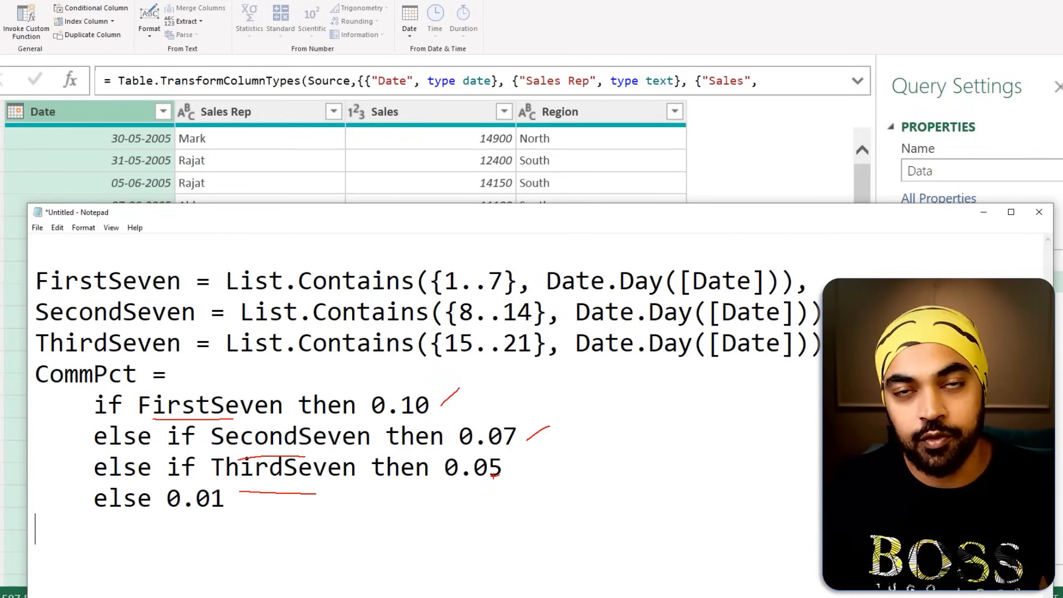
{"action": "key", "text": "Escape"}
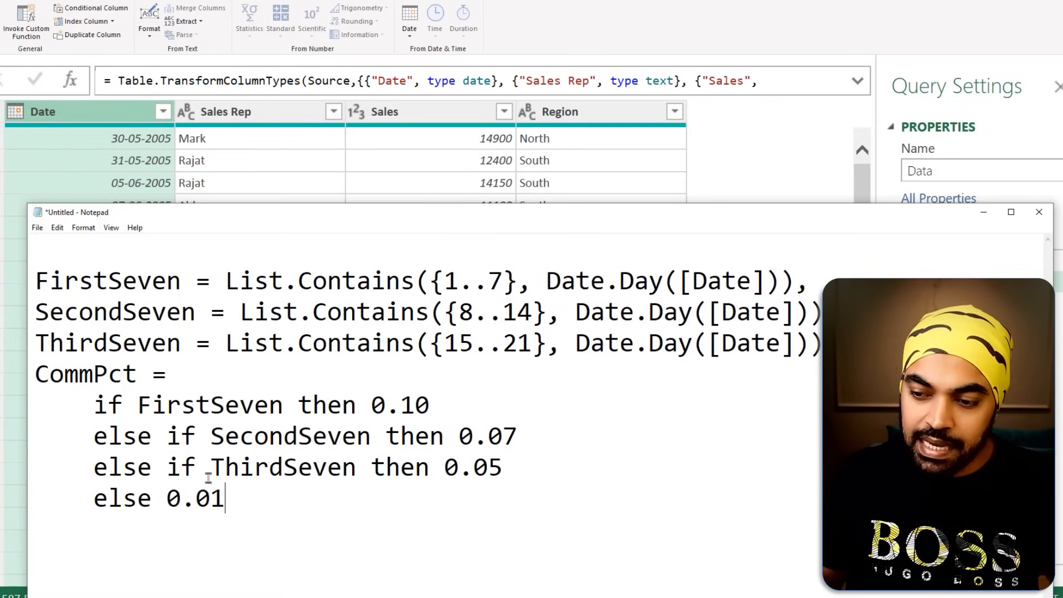
Step: Copy the whole draft from Notepad and paste it as the formula of a new custom column named Comm Pct
{"action": "left_click_drag", "start_coordinate": [238, 500], "coordinate": [39, 275]}
{"action": "key", "text": "ctrl+c"}
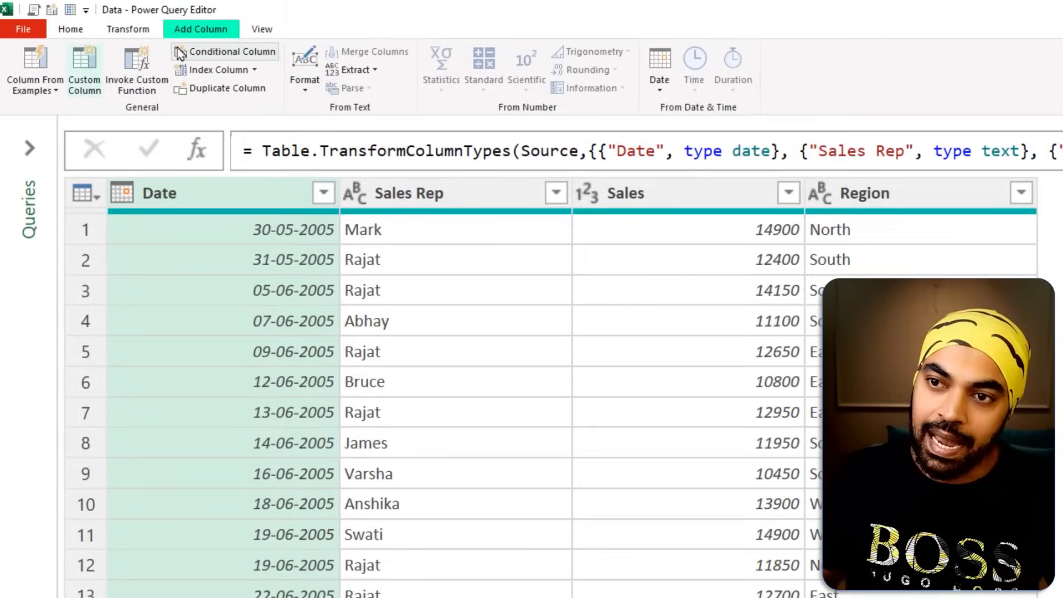
{"action": "left_click", "coordinate": [84, 69]}
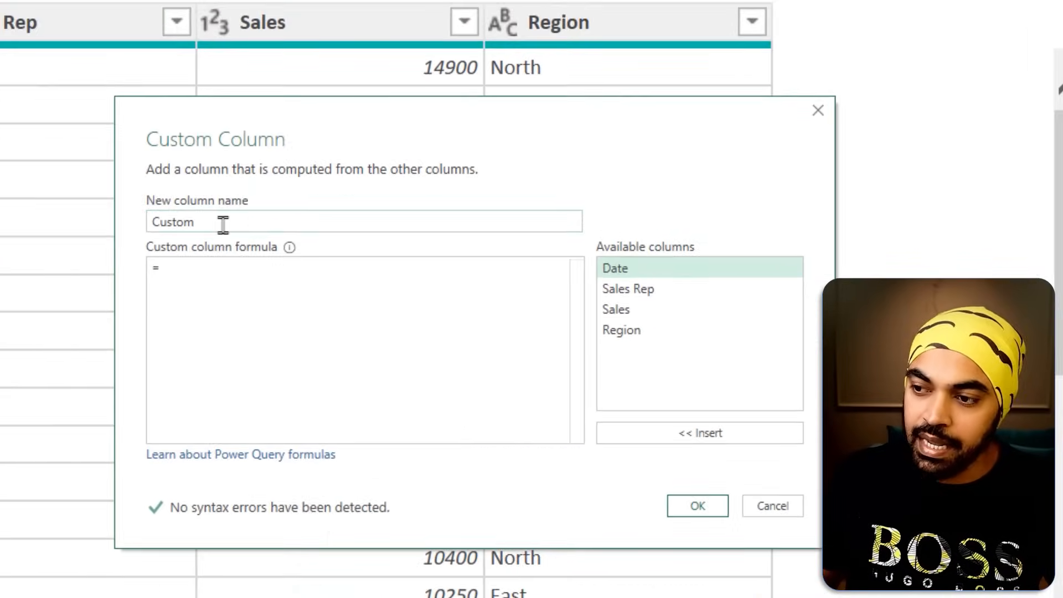
{"action": "key", "text": "ctrl+a"}
{"action": "type", "text": "Comm Pct"}
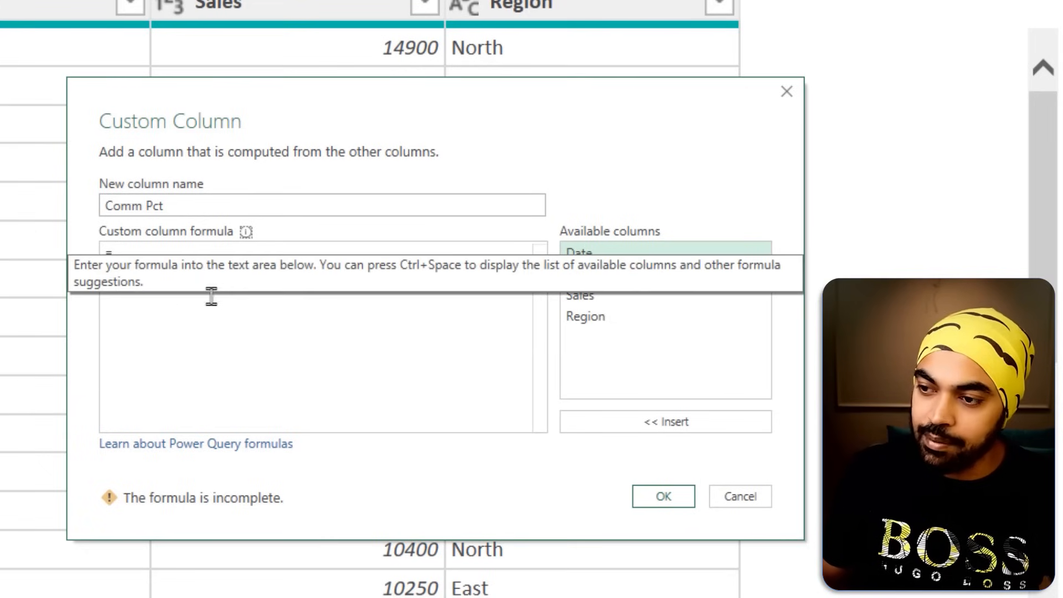
{"action": "left_click", "coordinate": [189, 259]}
{"action": "key", "text": "ctrl+v"}
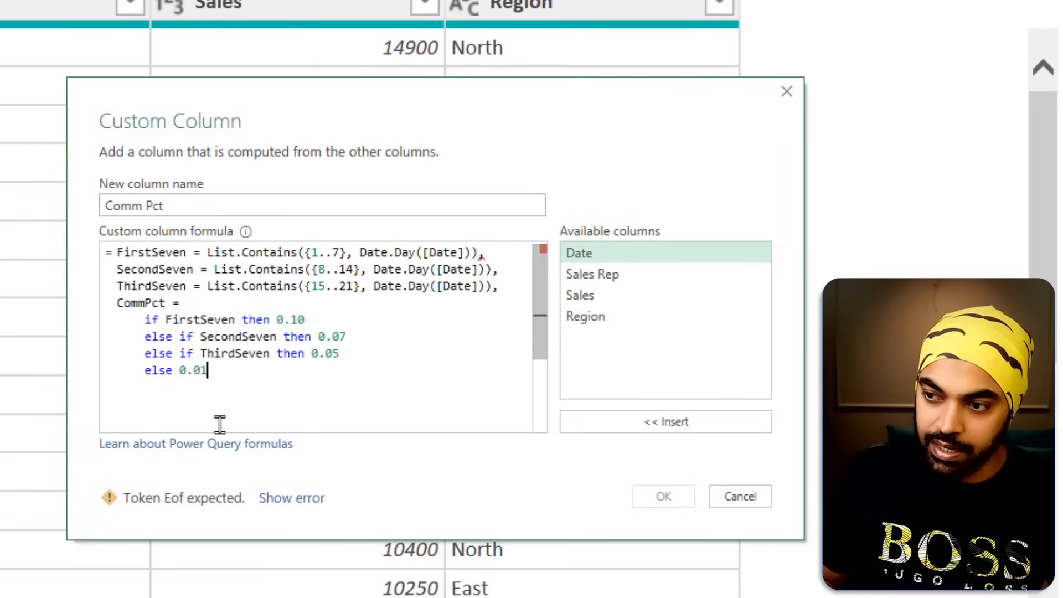
Step: Insert a line with let above the FirstSeven definition in the custom column formula
{"action": "left_click", "coordinate": [181, 253]}
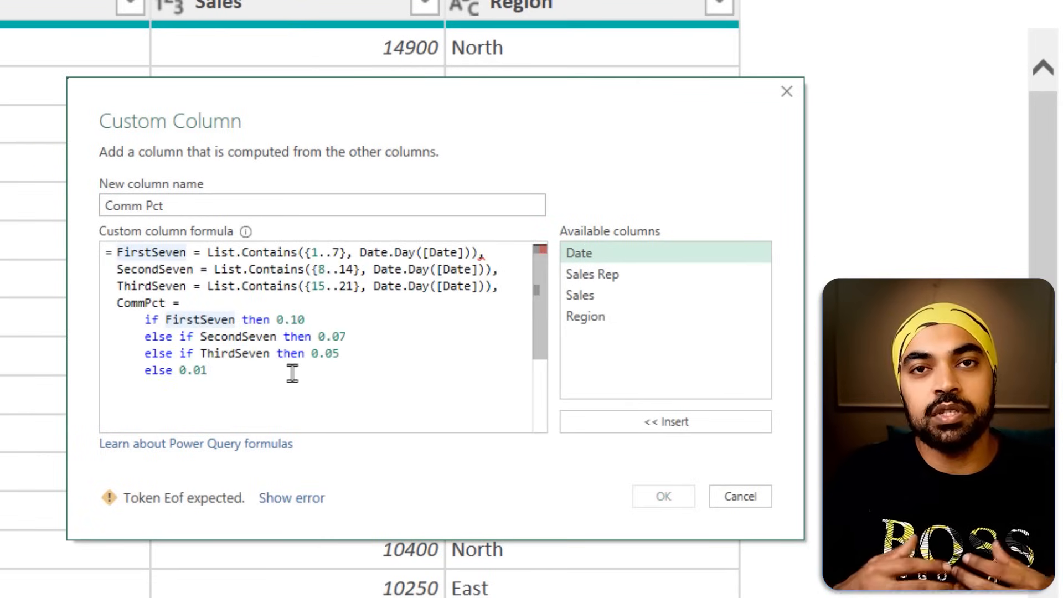
{"action": "left_click", "coordinate": [116, 253]}
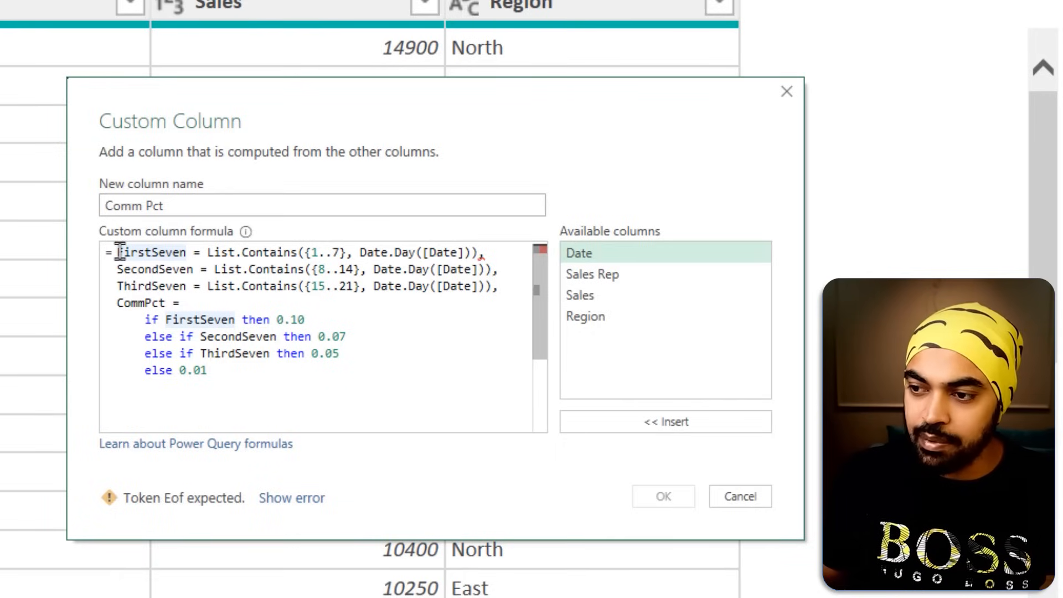
{"action": "key", "text": "Return"}
{"action": "key", "text": "Up"}
{"action": "type", "text": "let"}
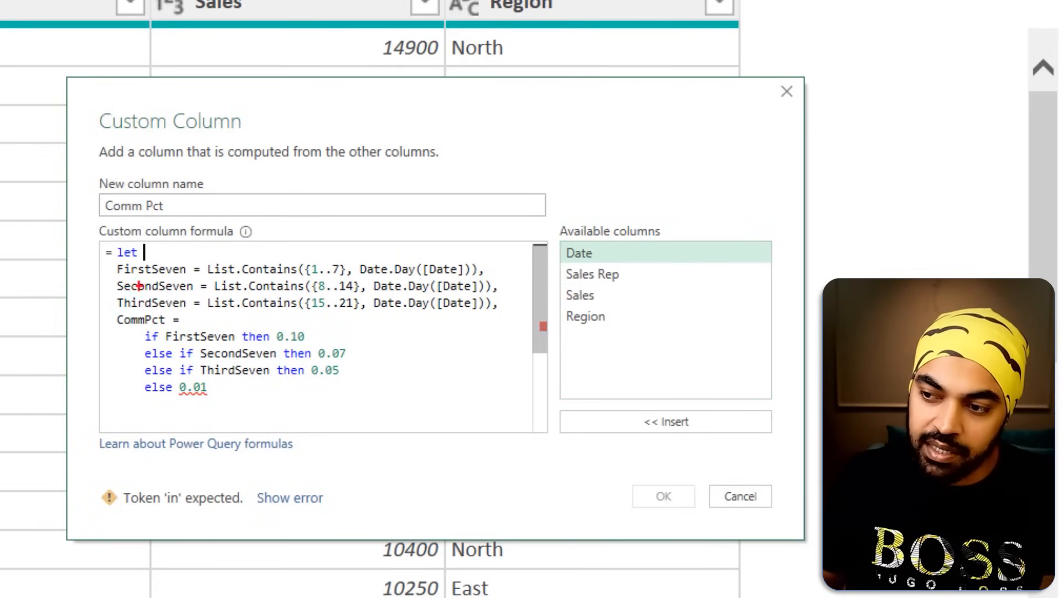
{"action": "mouse_move", "coordinate": [121, 298]}
{"action": "left_mouse_down"}
{"action": "mouse_move", "coordinate": [173, 292]}
{"action": "mouse_move", "coordinate": [161, 314]}
{"action": "left_mouse_up"}
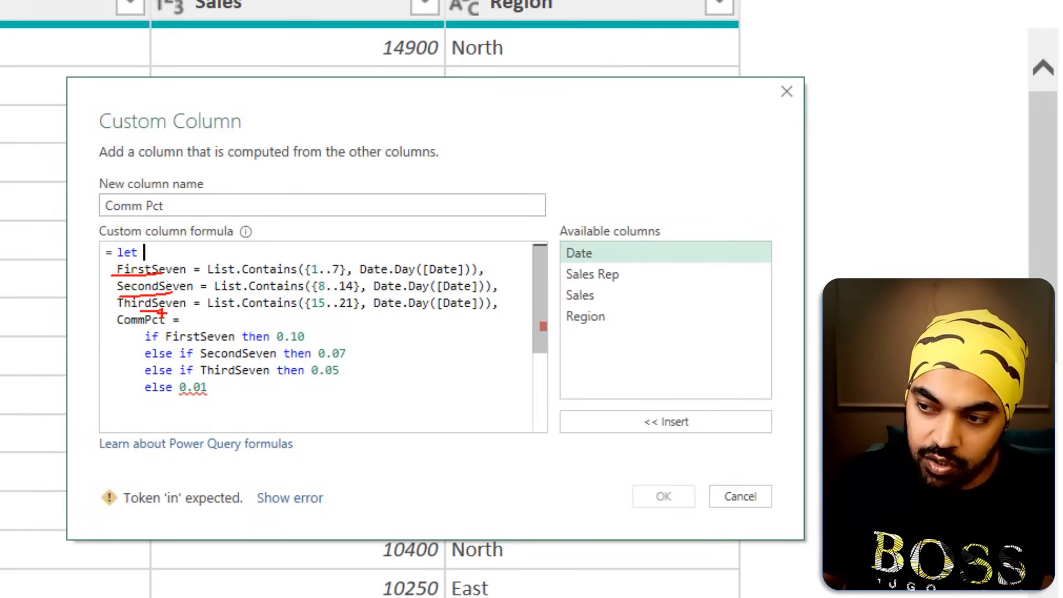
{"action": "key", "text": "Escape"}
Step: Add an unindented line with in below the else 0.01 line of the formula
{"action": "left_click", "coordinate": [239, 391]}
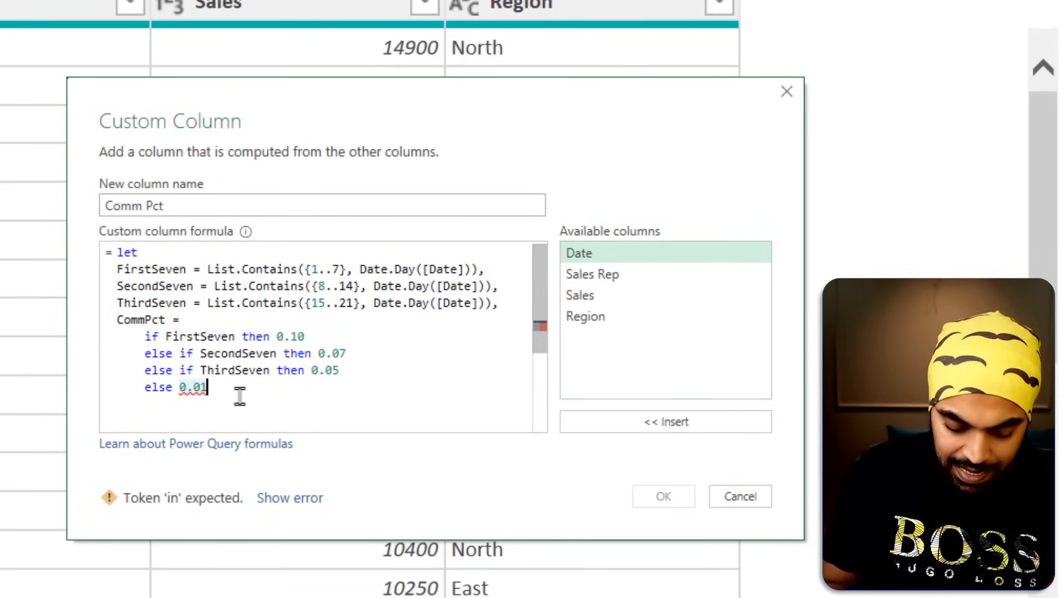
{"action": "type", "text": "in"}
{"action": "key", "text": "Left"}
{"action": "key", "text": "Left"}
{"action": "key", "text": "Left"}
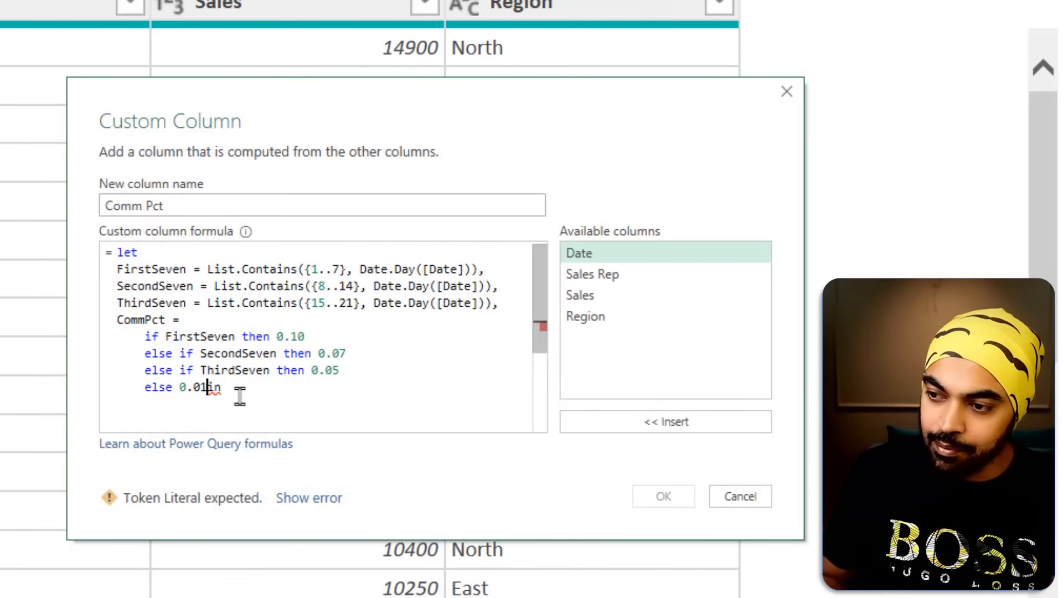
{"action": "key", "text": "Return"}
{"action": "key", "text": "Right"}
{"action": "key", "text": "Right"}
{"action": "key", "text": "shift+Tab"}
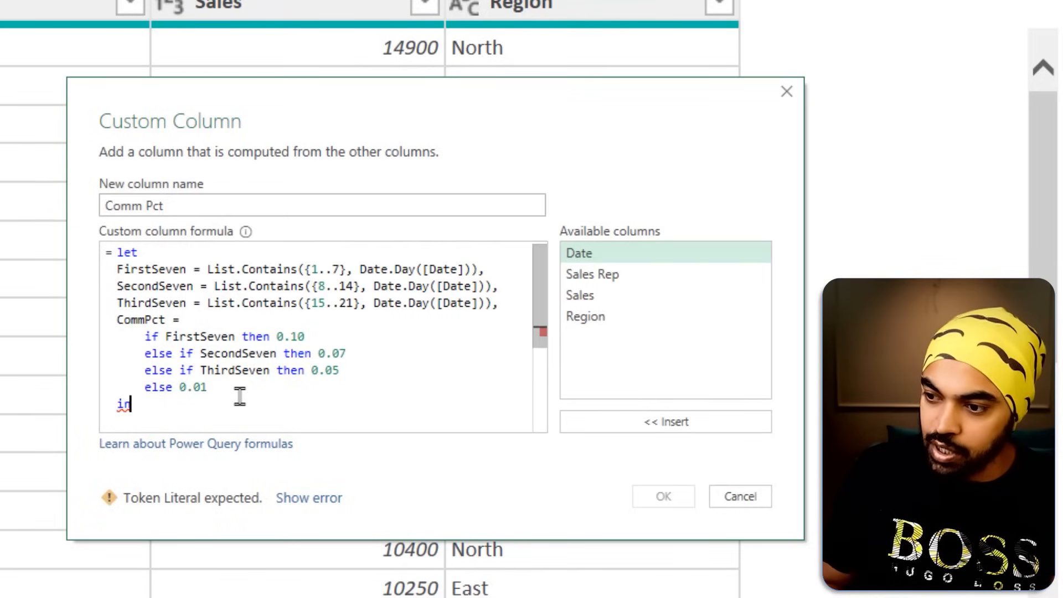
Step: Return CommPct on a new line after in and create the custom column
{"action": "key", "text": "Return"}
{"action": "type", "text": "com"}
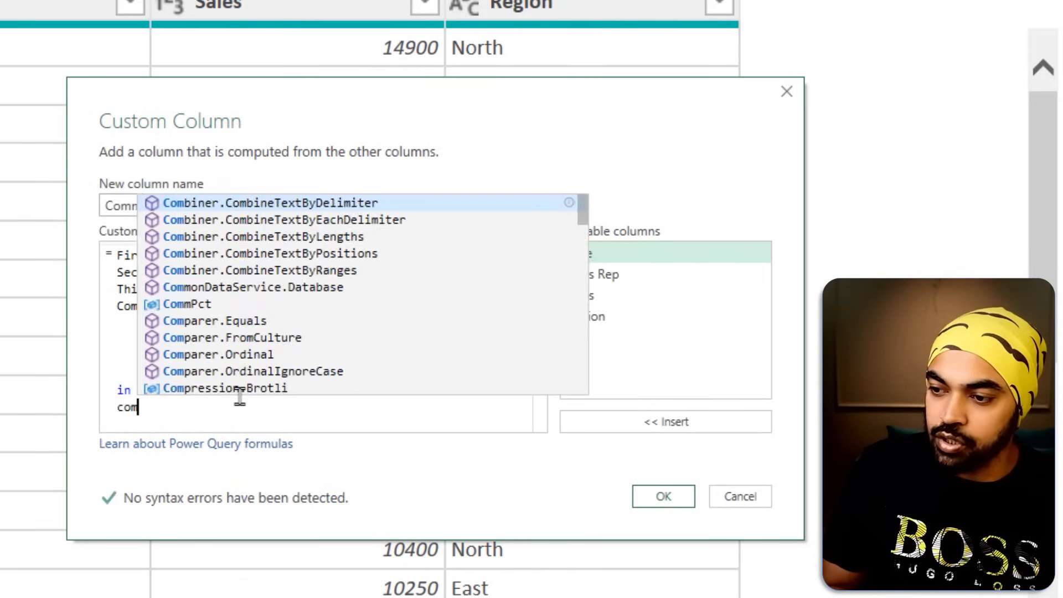
{"action": "type", "text": "mpc"}
{"action": "key", "text": "Tab"}
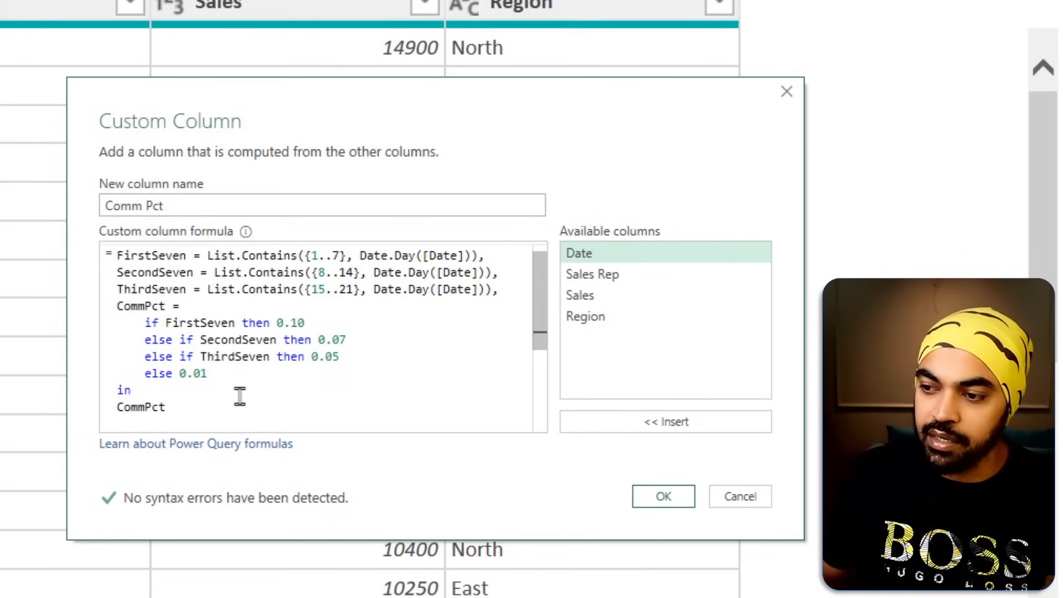
{"action": "left_click", "coordinate": [240, 393]}
{"action": "scroll", "coordinate": [240, 380], "scroll_direction": "up", "scroll_amount": 1}
{"action": "left_click", "coordinate": [664, 496]}
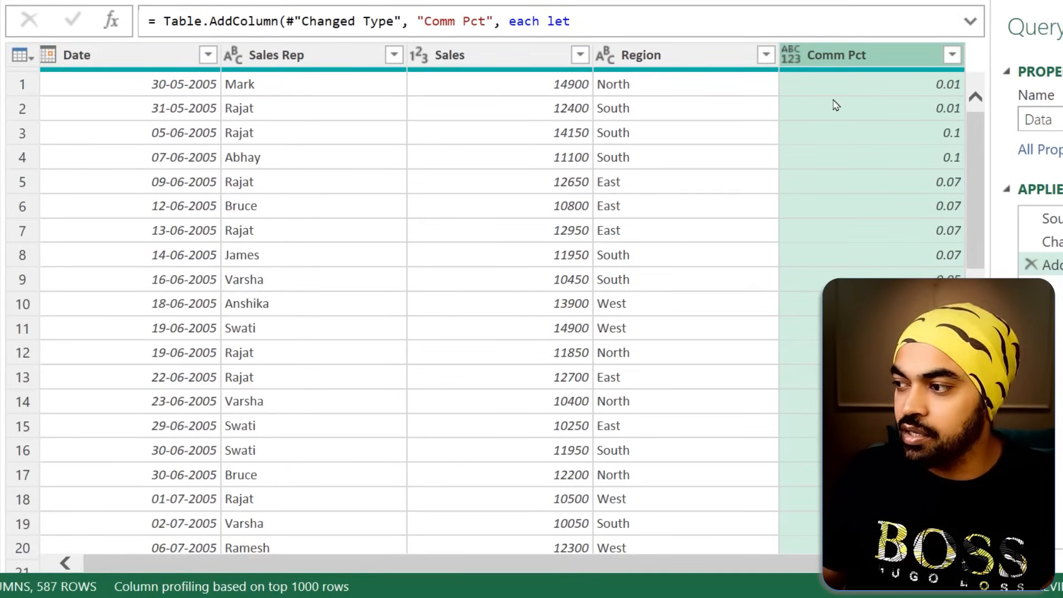
Step: Check the Comm Pct values against the dates, and reopen the Added Custom step to examine its List.Contains and if conditions
{"action": "scroll", "coordinate": [836, 182], "scroll_direction": "down", "scroll_amount": 2}
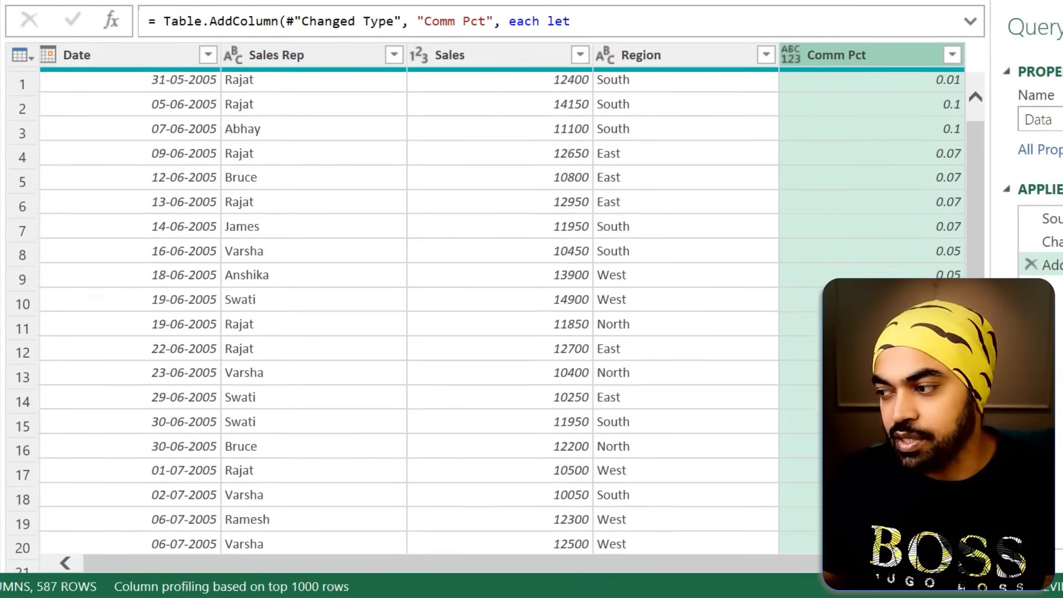
{"action": "scroll", "coordinate": [836, 183], "scroll_direction": "up", "scroll_amount": 2}
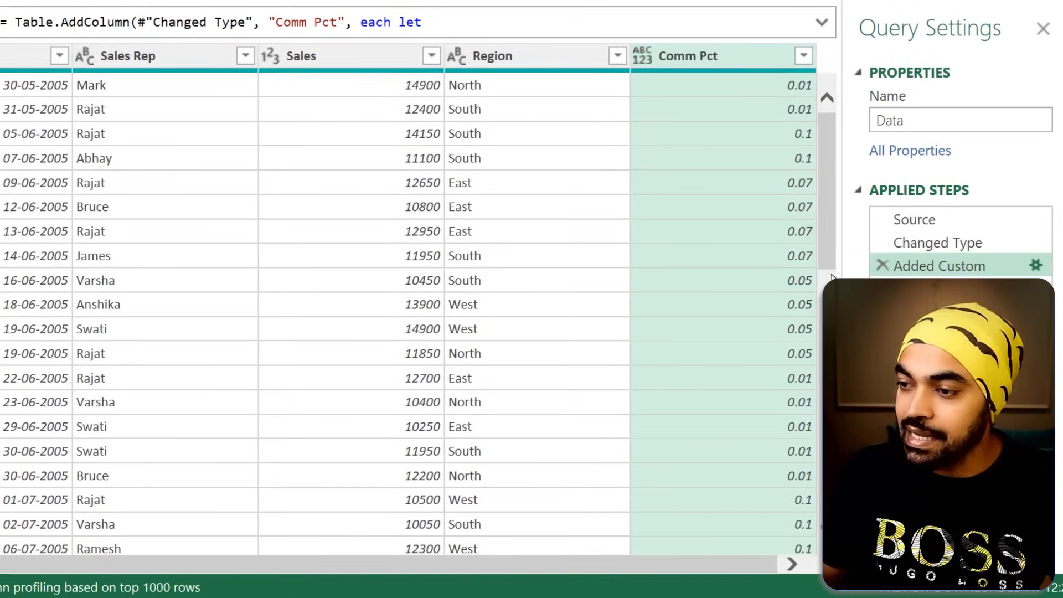
{"action": "left_click", "coordinate": [1034, 265]}
{"action": "key", "text": "ctrl+2"}
{"action": "left_click_drag", "start_coordinate": [317, 228], "coordinate": [334, 230]}
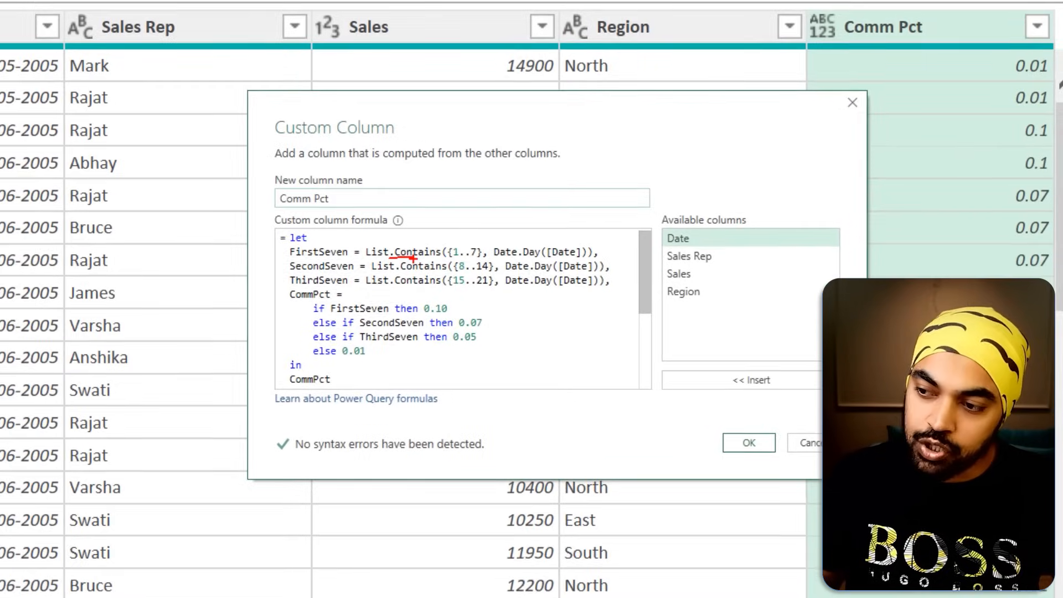
{"action": "left_click_drag", "start_coordinate": [393, 271], "coordinate": [413, 274]}
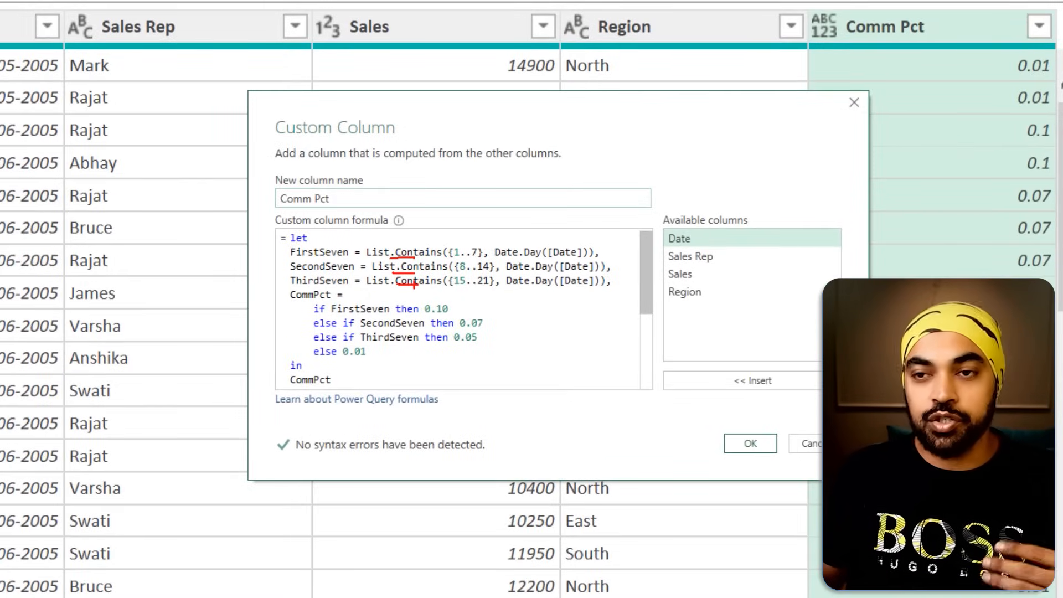
{"action": "left_click_drag", "start_coordinate": [462, 298], "coordinate": [498, 297]}
{"action": "left_click_drag", "start_coordinate": [499, 360], "coordinate": [462, 359]}
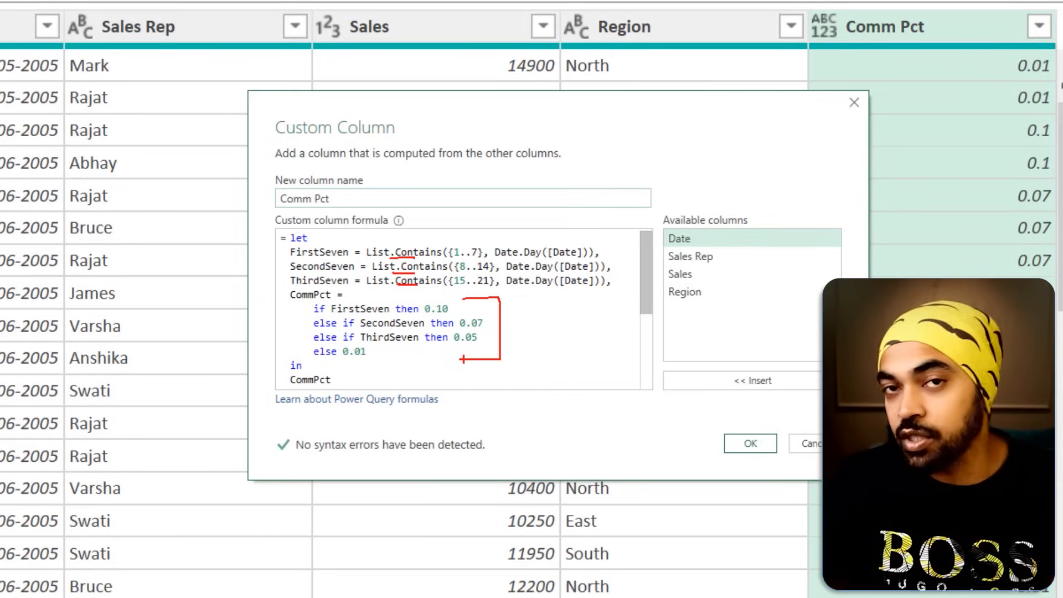
{"action": "key", "text": "Escape"}
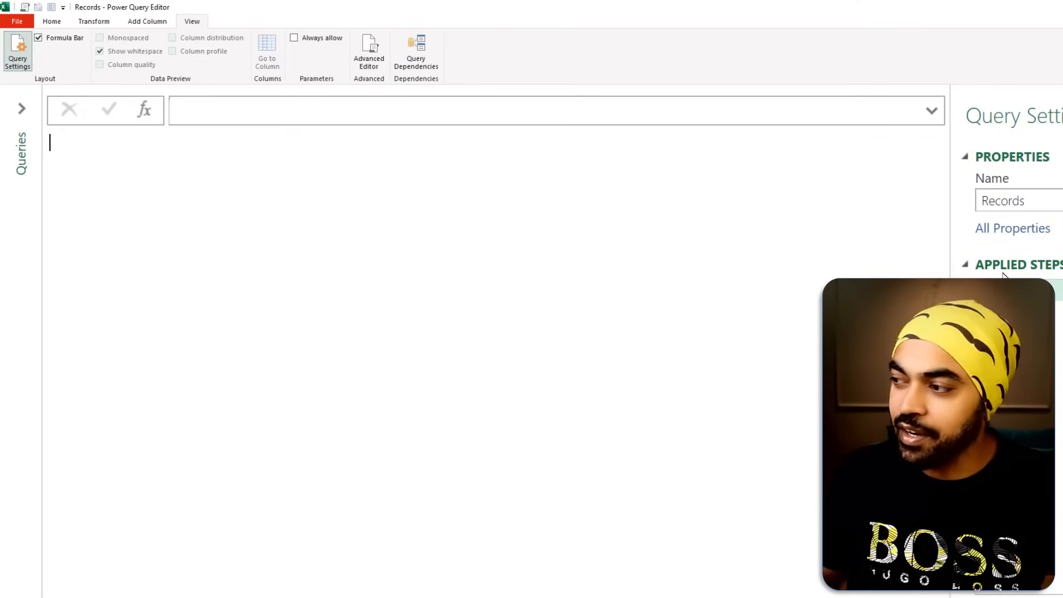
Step: Clear the default code of the Records query in the Advanced Editor and start an empty record with square brackets on separate lines
{"action": "mouse_move", "coordinate": [1043, 197]}
{"action": "left_mouse_down"}
{"action": "mouse_move", "coordinate": [1030, 191]}
{"action": "mouse_move", "coordinate": [991, 220]}
{"action": "mouse_move", "coordinate": [1046, 189]}
{"action": "left_mouse_up"}
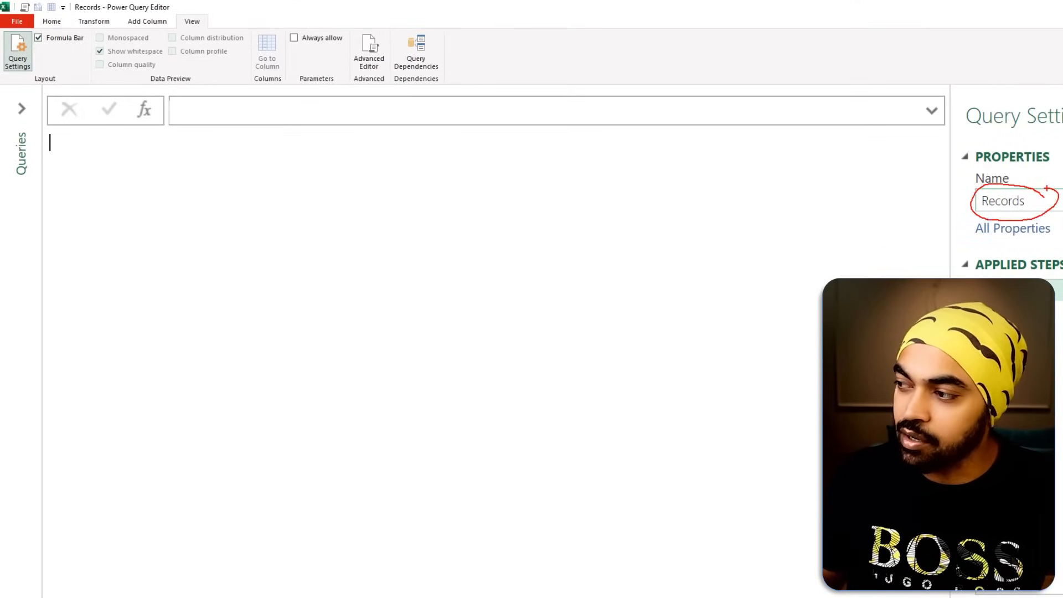
{"action": "left_click", "coordinate": [366, 52]}
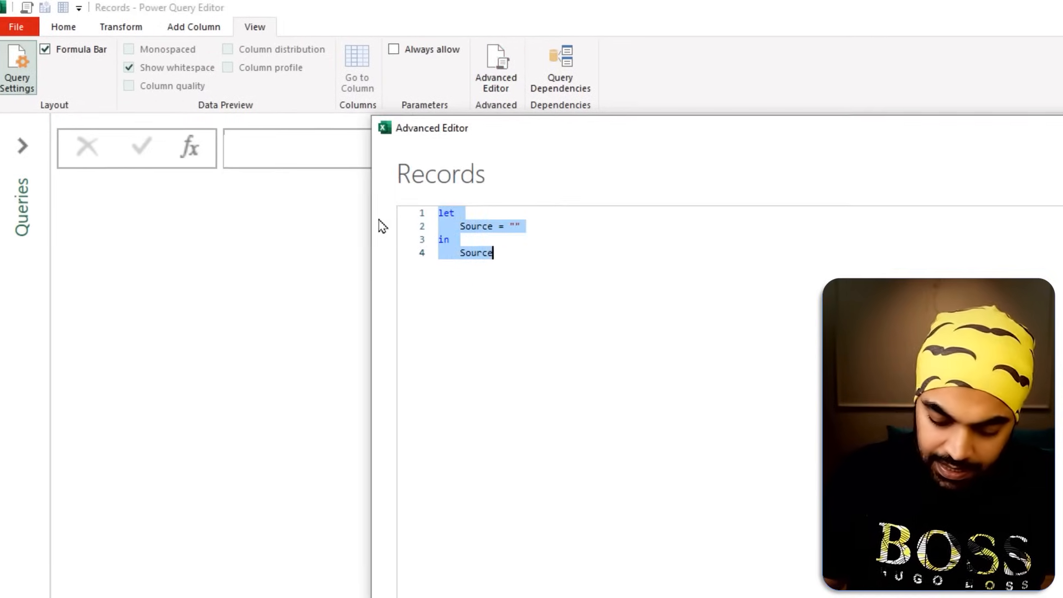
{"action": "key", "text": "Delete"}
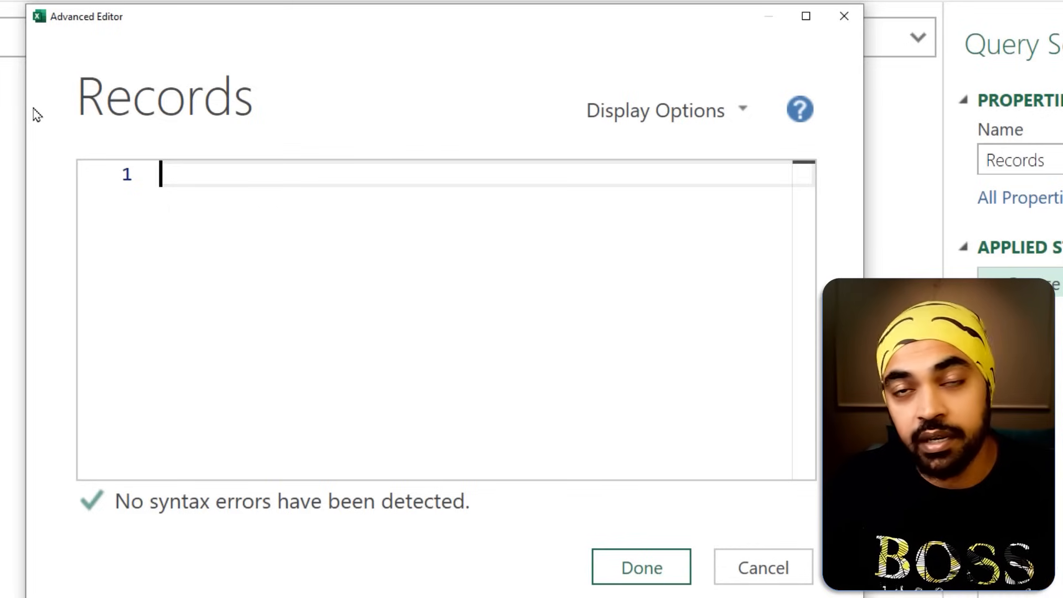
{"action": "type", "text": "["}
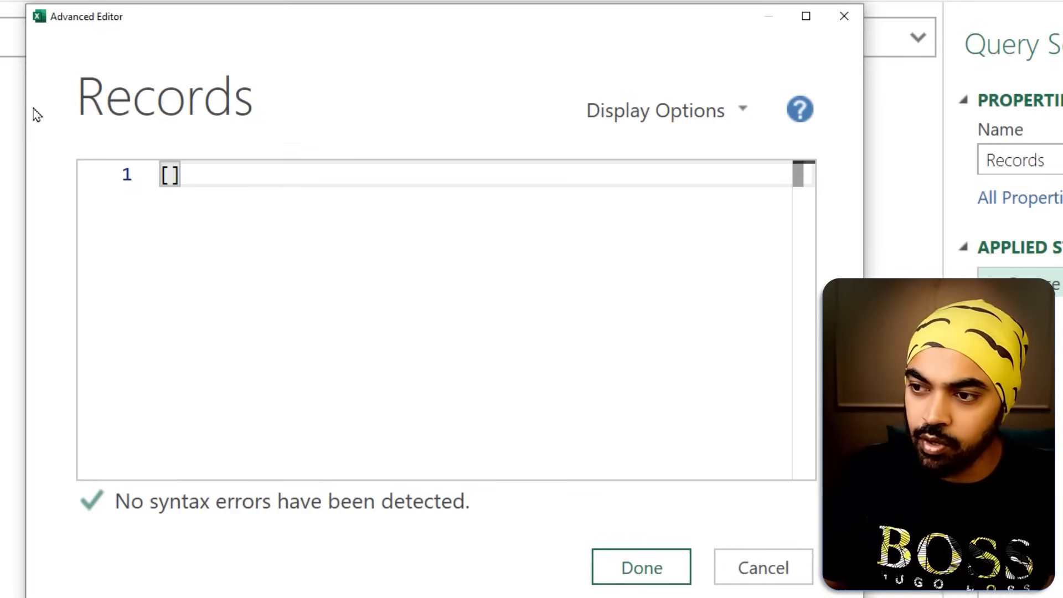
{"action": "key", "text": "Return"}
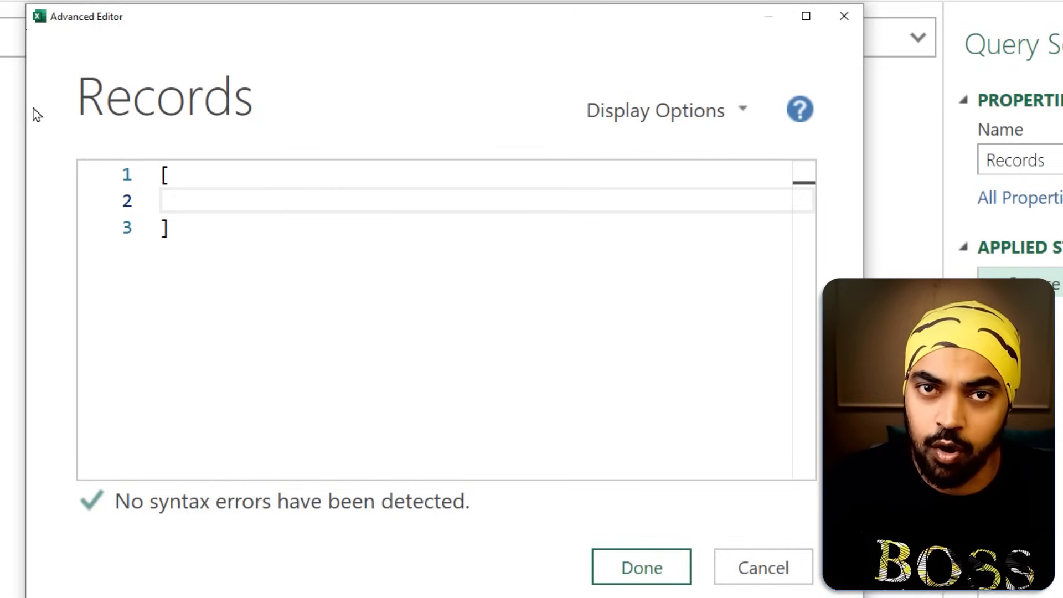
Step: Define three record fields between the brackets: Col 1 = 100, Col 2 = "A" and Col 3 = "Red"
{"action": "type", "text": "Co"}
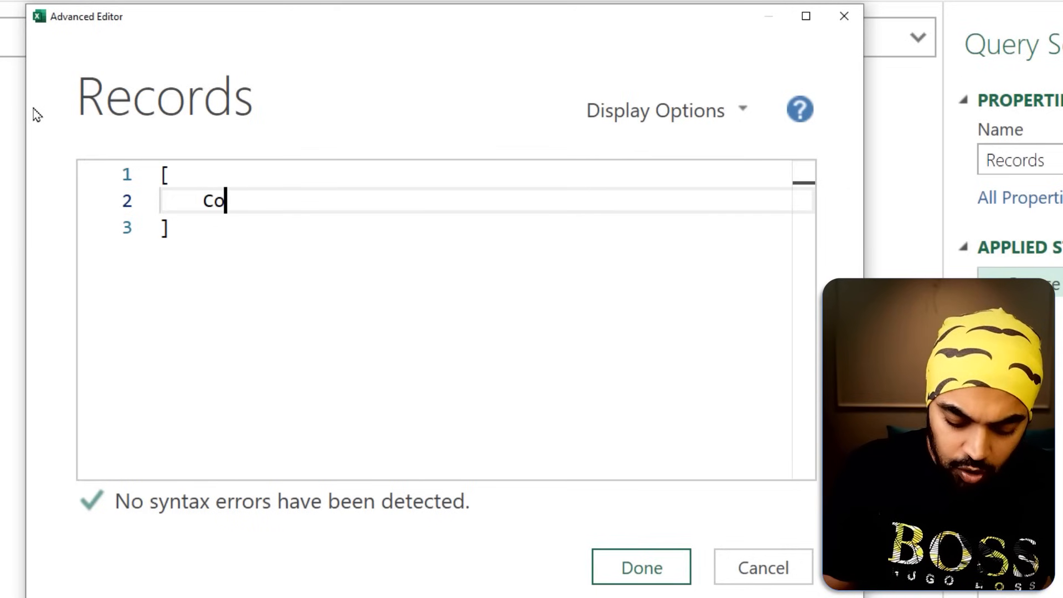
{"action": "type", "text": "l 1 = 100"}
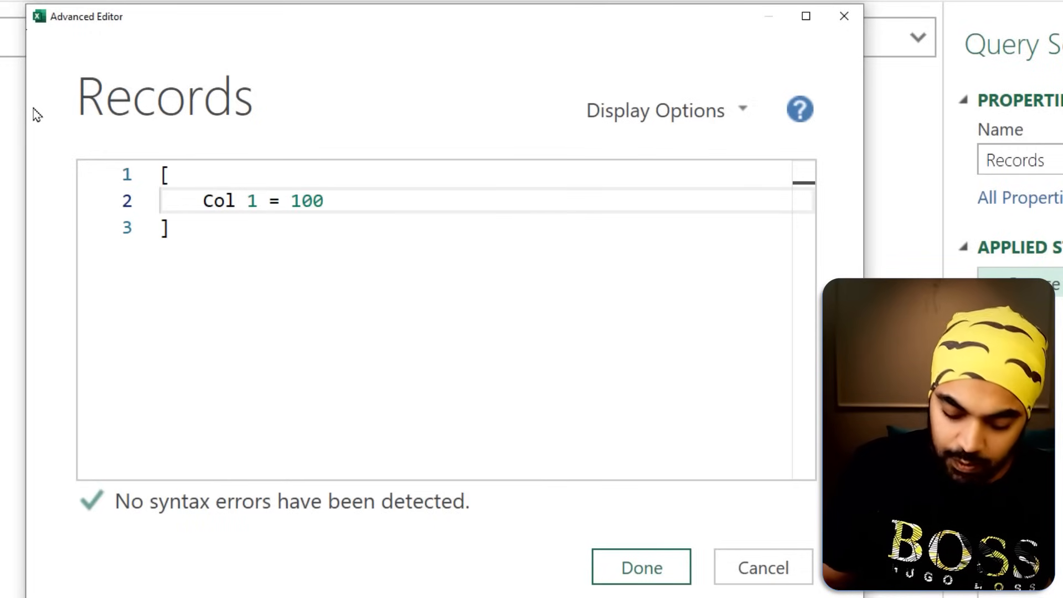
{"action": "type", "text": ","}
{"action": "key", "text": "Return"}
{"action": "type", "text": "2 = \"A"}
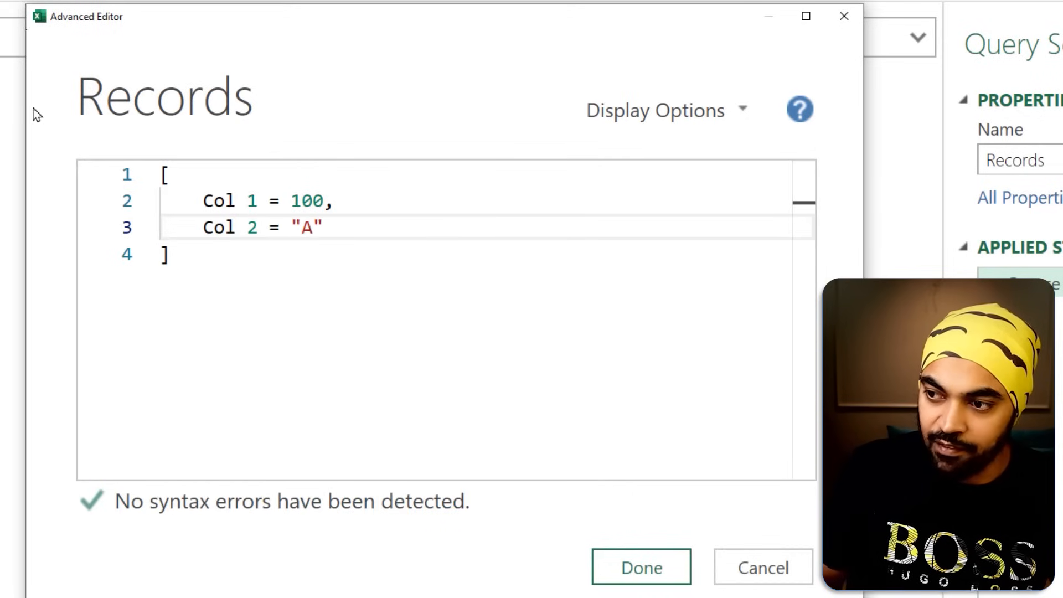
{"action": "type", "text": "\","}
{"action": "key", "text": "Return"}
{"action": "type", "text": "Col "}
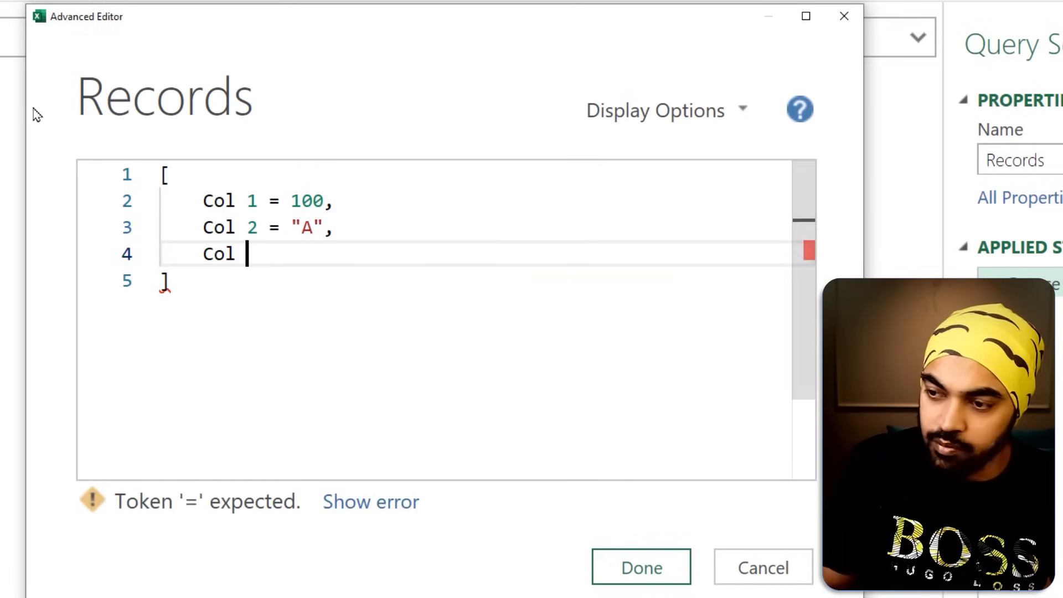
{"action": "type", "text": "3 = \"Red"}
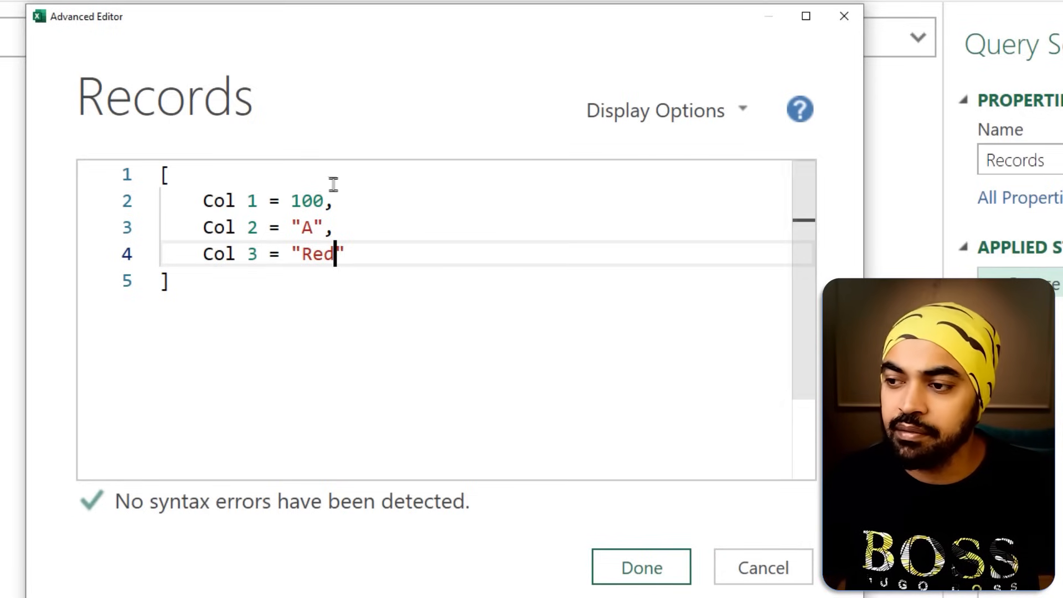
Step: Apply the Records query code and examine the field names and values of the resulting record
{"action": "left_click_drag", "start_coordinate": [191, 210], "coordinate": [348, 211]}
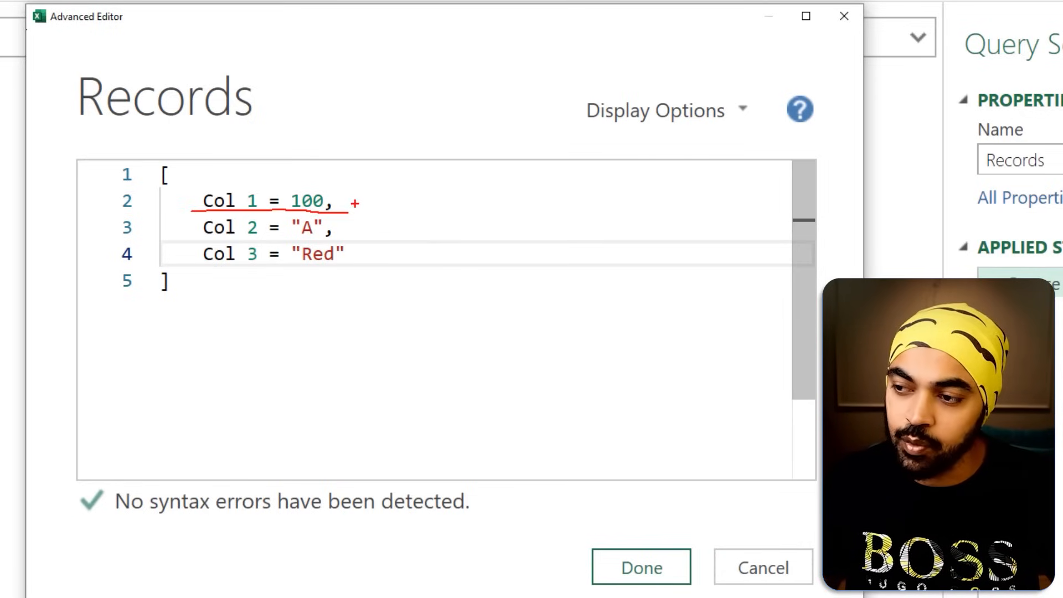
{"action": "left_click_drag", "start_coordinate": [173, 156], "coordinate": [161, 187]}
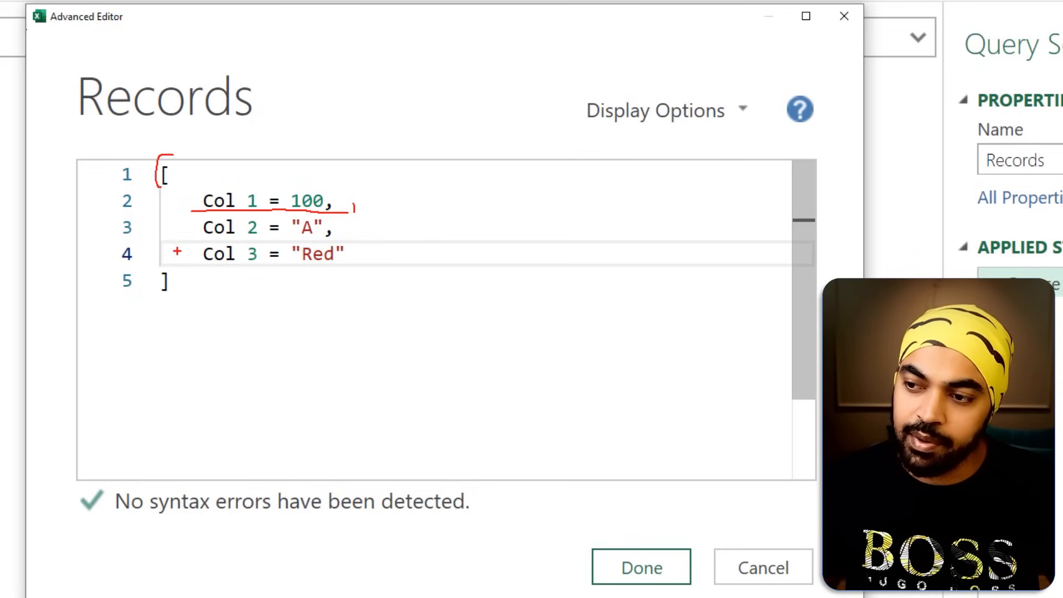
{"action": "mouse_move", "coordinate": [172, 271]}
{"action": "left_mouse_down"}
{"action": "mouse_move", "coordinate": [181, 285]}
{"action": "mouse_move", "coordinate": [172, 299]}
{"action": "left_mouse_up"}
{"action": "key", "text": "Escape"}
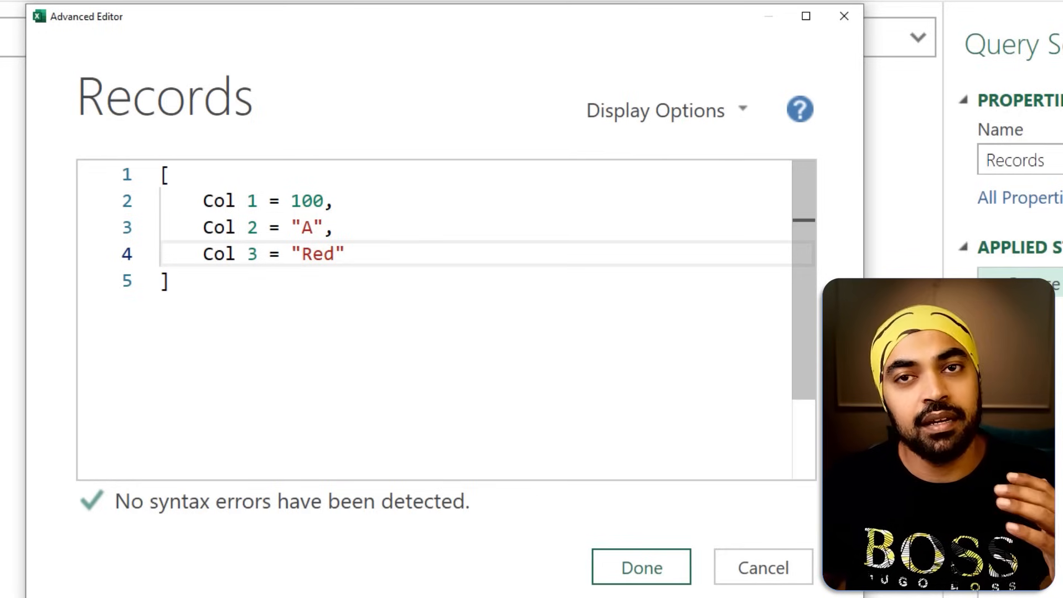
{"action": "left_click", "coordinate": [644, 581]}
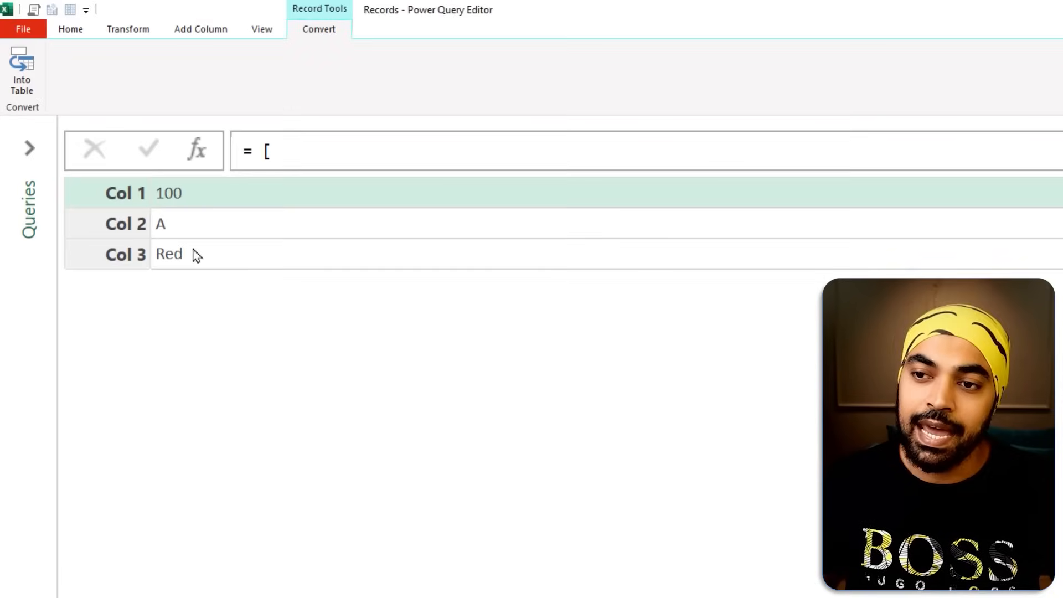
{"action": "left_click_drag", "start_coordinate": [65, 163], "coordinate": [217, 289]}
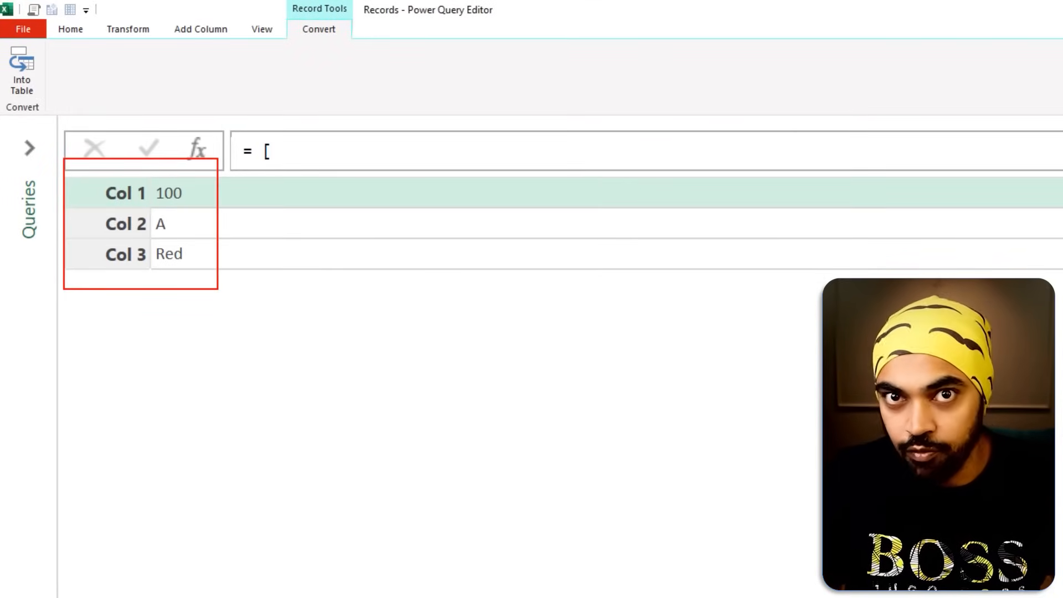
{"action": "key", "text": "Escape"}
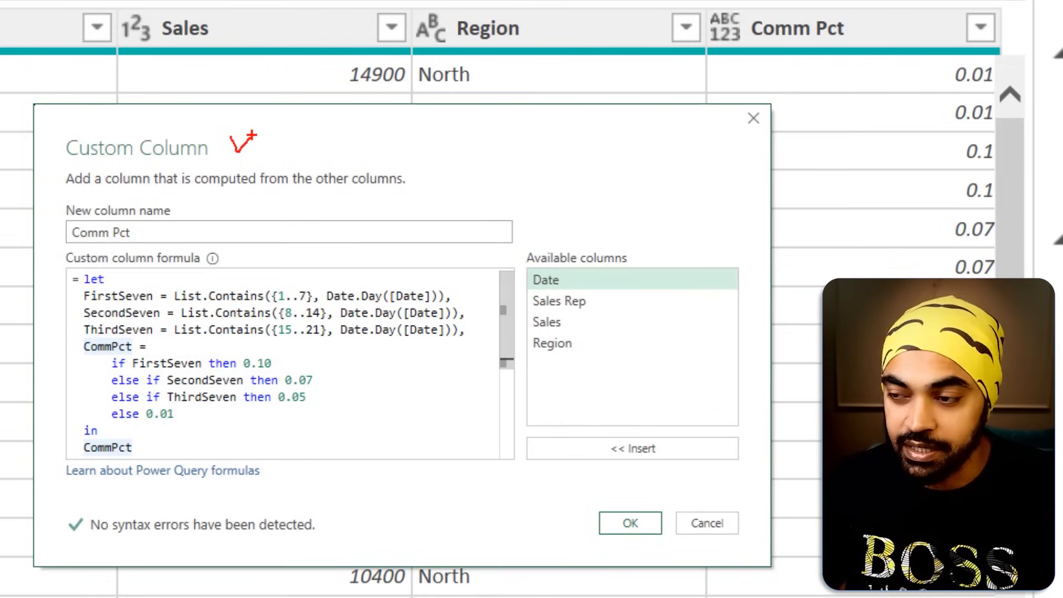
Step: Replace let at the start of the Comm Pct custom column formula with an opening square bracket
{"action": "left_click", "coordinate": [204, 281]}
{"action": "key", "text": "BackSpace"}
{"action": "key", "text": "BackSpace"}
{"action": "key", "text": "BackSpace"}
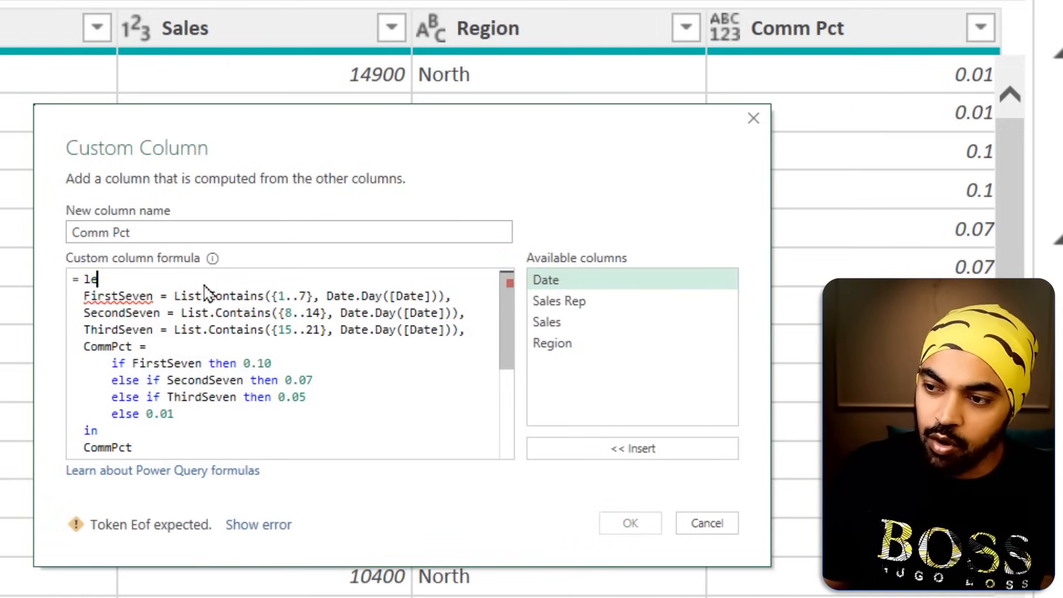
{"action": "type", "text": "["}
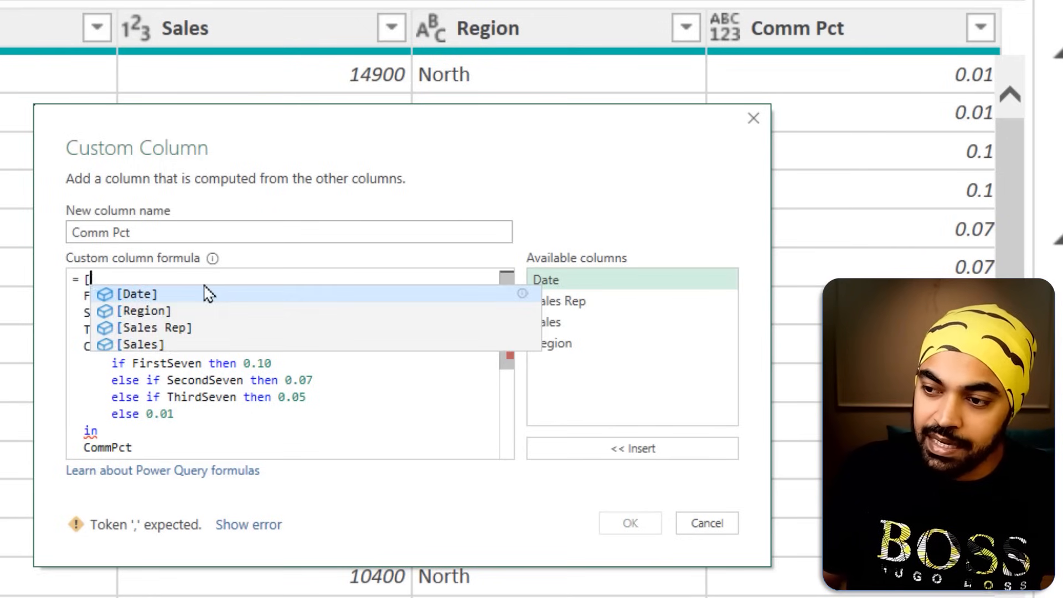
Step: Replace the closing in and CommPct lines of the custom column formula with a closing square bracket
{"action": "key", "text": "Right"}
{"action": "key", "text": "shift+Down"}
{"action": "key", "text": "shift+Down"}
{"action": "key", "text": "shift+Down"}
{"action": "key", "text": "shift+Down"}
{"action": "key", "text": "shift+Down"}
{"action": "key", "text": "shift+Down"}
{"action": "key", "text": "shift+Down"}
{"action": "key", "text": "shift+Down"}
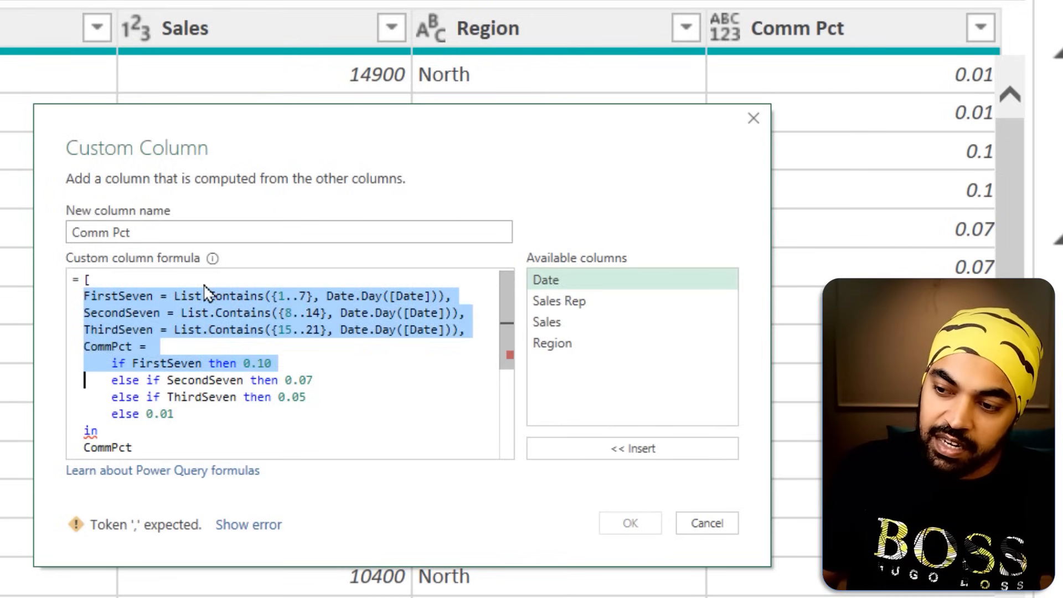
{"action": "key", "text": "Down"}
{"action": "key", "text": "Up"}
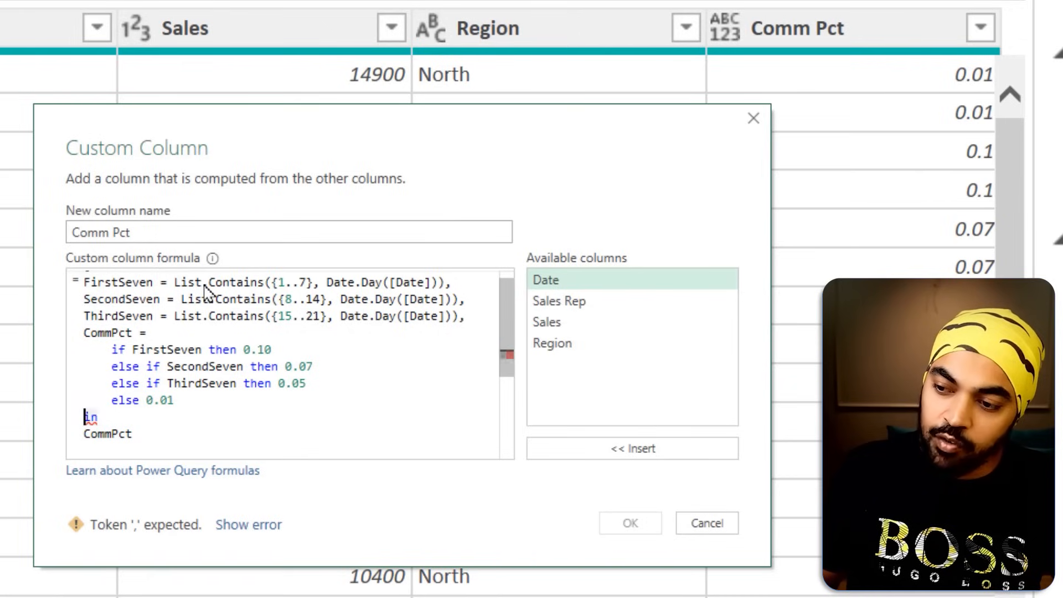
{"action": "key", "text": "shift+Down"}
{"action": "key", "text": "shift+Down"}
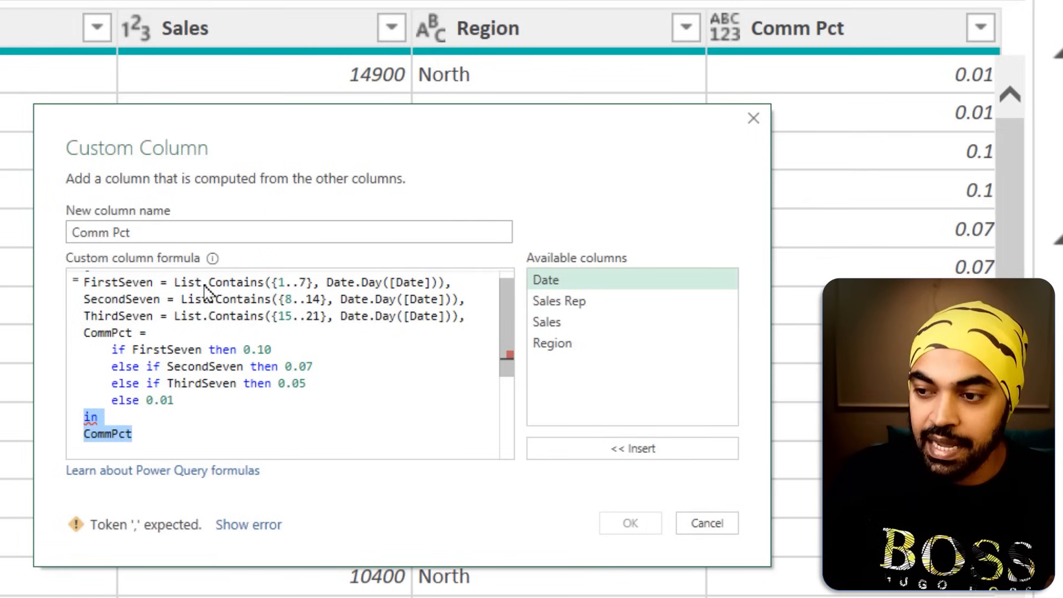
{"action": "type", "text": "]"}
Step: Review the bracketed formula back to its first line and apply it to the Comm Pct custom column
{"action": "key", "text": "Up"}
{"action": "key", "text": "Up"}
{"action": "key", "text": "Up"}
{"action": "key", "text": "Up"}
{"action": "key", "text": "Up"}
{"action": "key", "text": "Up"}
{"action": "key", "text": "Up"}
{"action": "key", "text": "Up"}
{"action": "key", "text": "Up"}
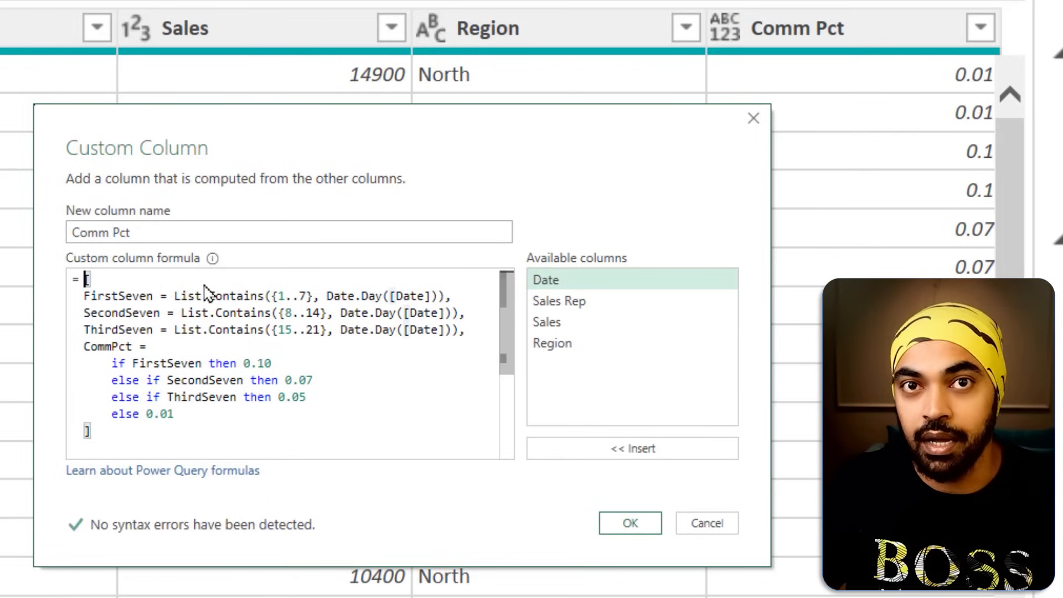
{"action": "left_click", "coordinate": [606, 528]}
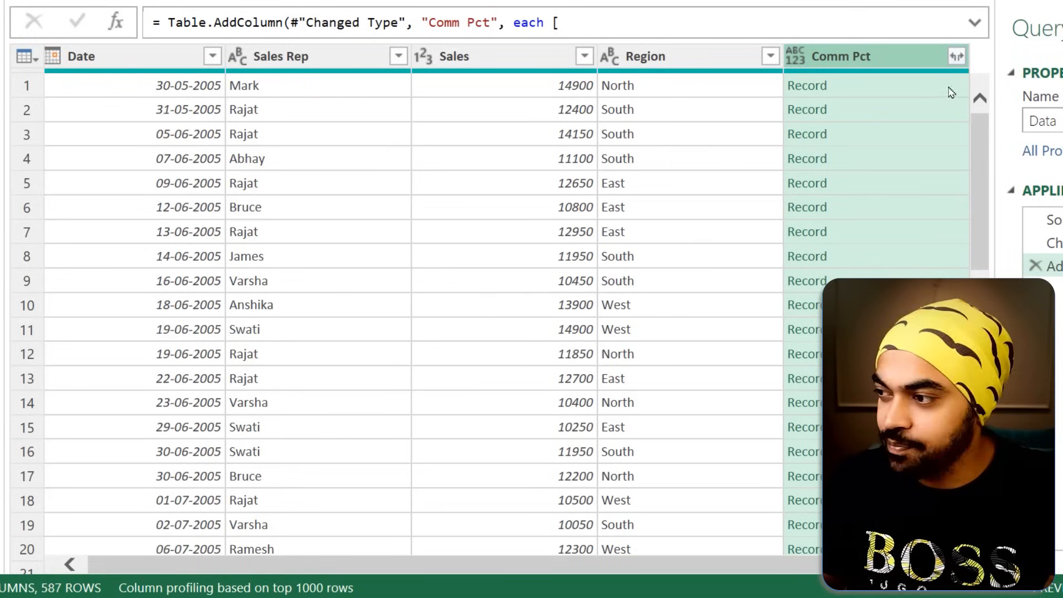
Step: Preview the first row's Comm Pct record in an enlarged preview area and compare its fields with the row's date
{"action": "left_click", "coordinate": [907, 89]}
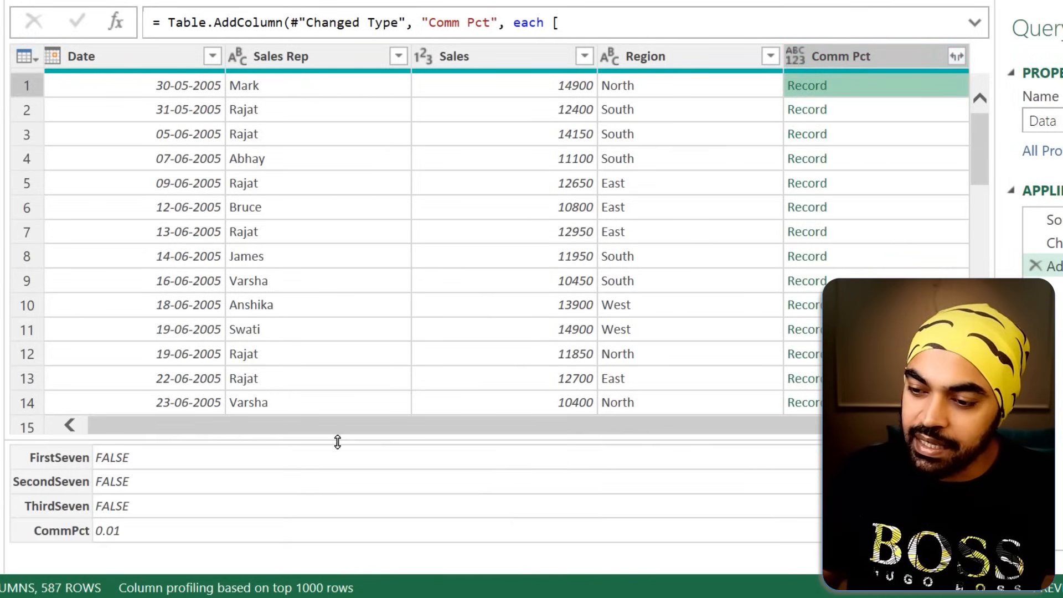
{"action": "left_click_drag", "start_coordinate": [336, 441], "coordinate": [343, 397]}
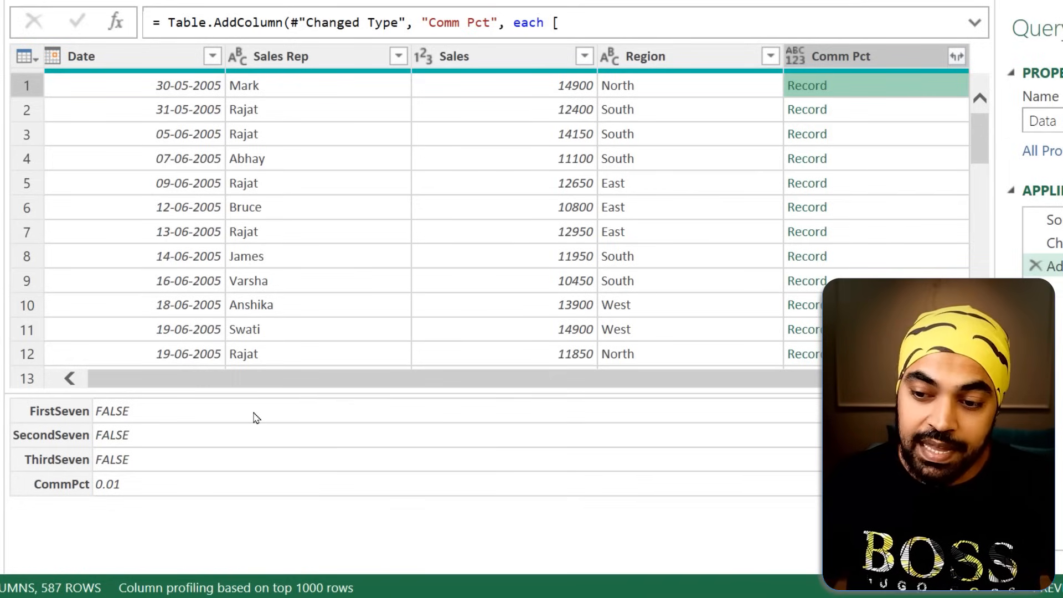
{"action": "left_click_drag", "start_coordinate": [6, 396], "coordinate": [142, 504]}
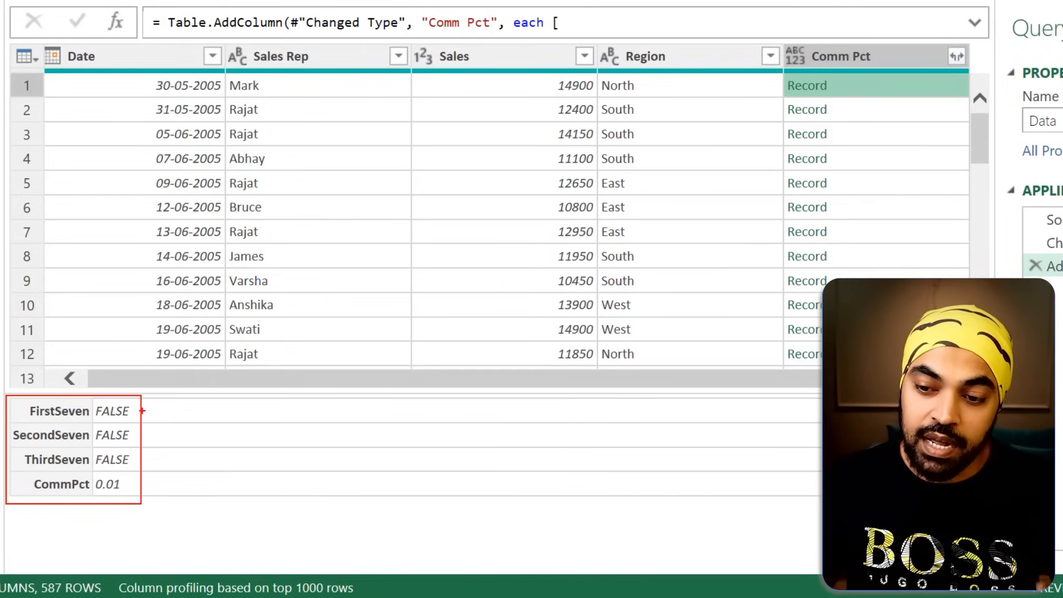
{"action": "mouse_move", "coordinate": [200, 67]}
{"action": "left_mouse_down"}
{"action": "mouse_move", "coordinate": [186, 104]}
{"action": "mouse_move", "coordinate": [222, 75]}
{"action": "left_mouse_up"}
{"action": "left_click_drag", "start_coordinate": [147, 406], "coordinate": [164, 394]}
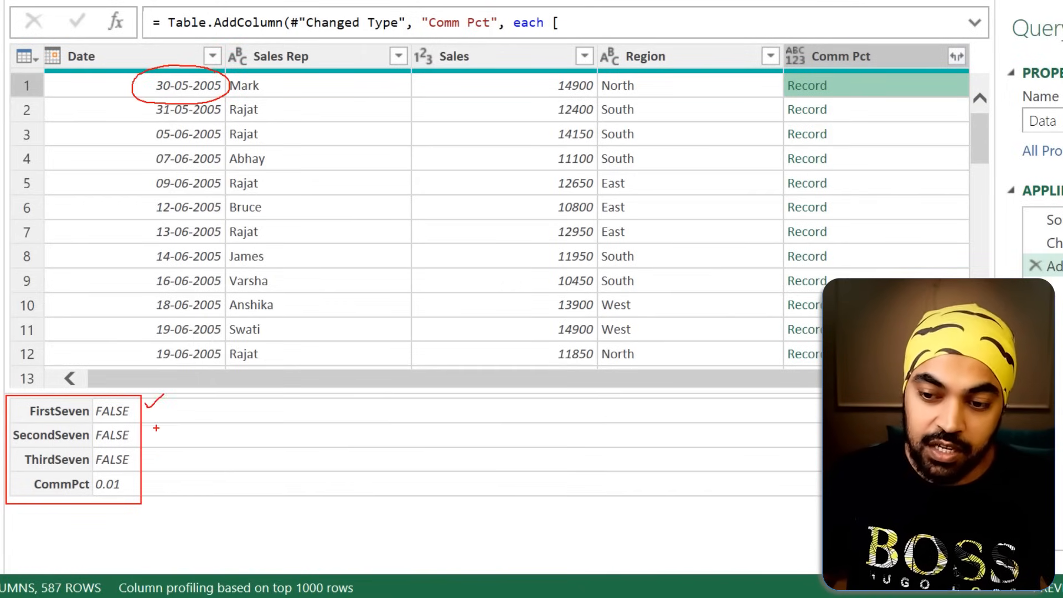
{"action": "mouse_move", "coordinate": [154, 435]}
{"action": "left_mouse_down"}
{"action": "mouse_move", "coordinate": [173, 425]}
{"action": "mouse_move", "coordinate": [184, 448]}
{"action": "left_mouse_up"}
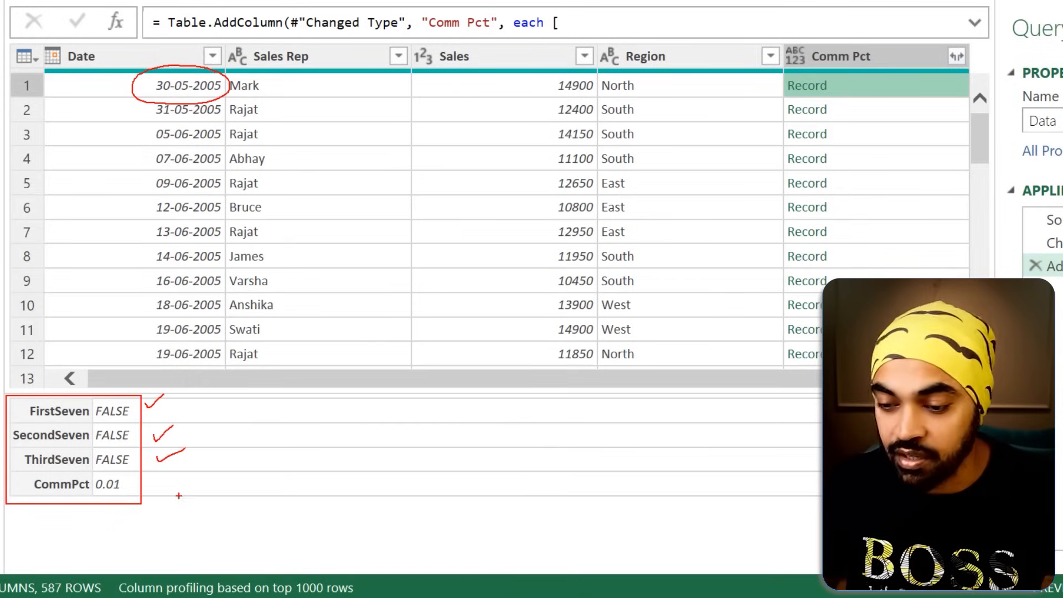
{"action": "left_click_drag", "start_coordinate": [150, 488], "coordinate": [162, 479]}
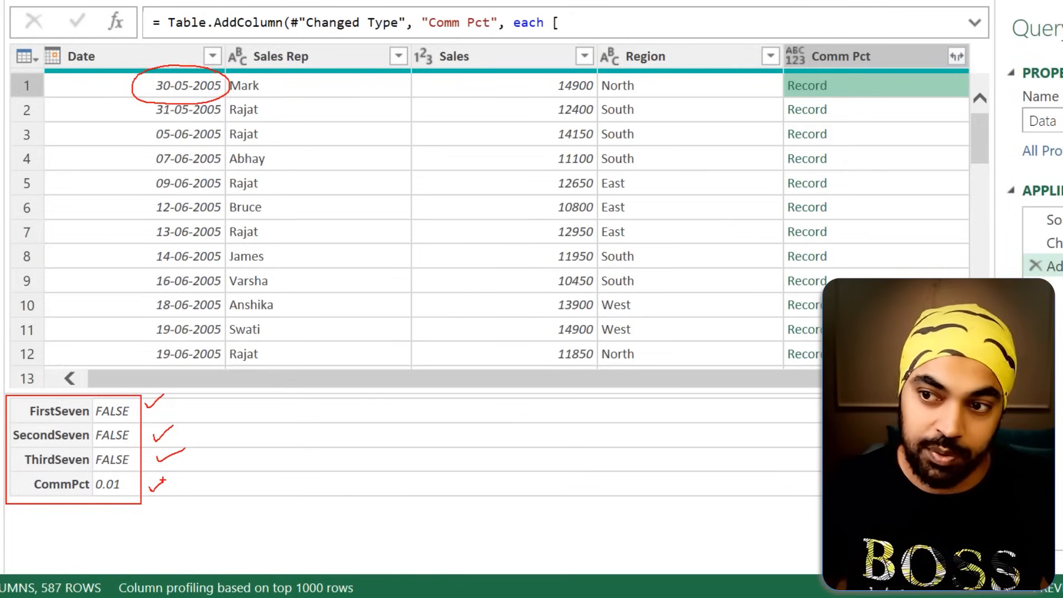
{"action": "key", "text": "Escape"}
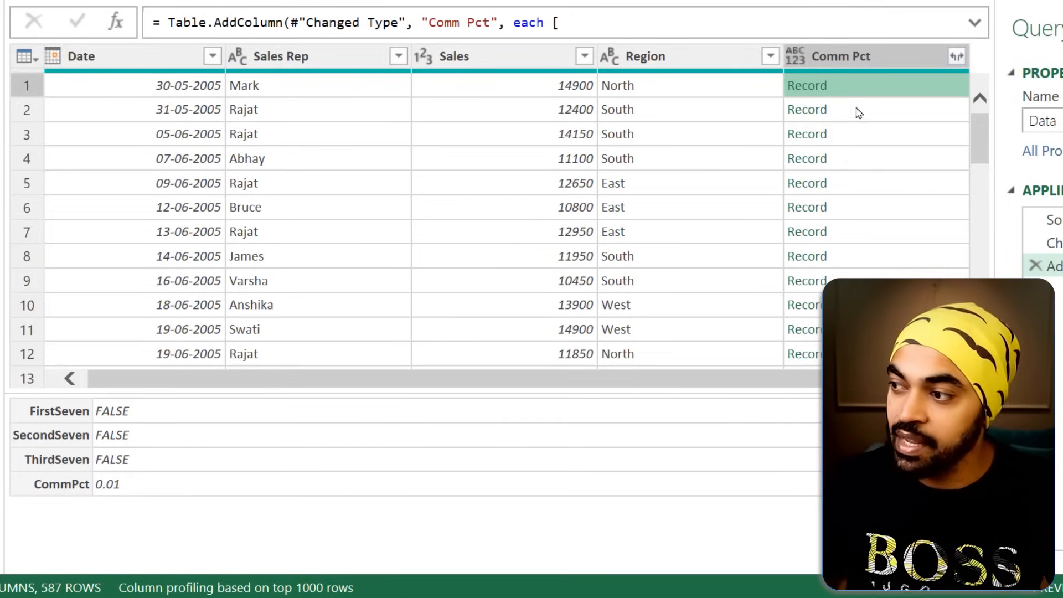
Step: Preview the Comm Pct record of row 3 and compare its FirstSeven, SecondSeven, ThirdSeven and CommPct fields with the date
{"action": "left_click", "coordinate": [873, 138]}
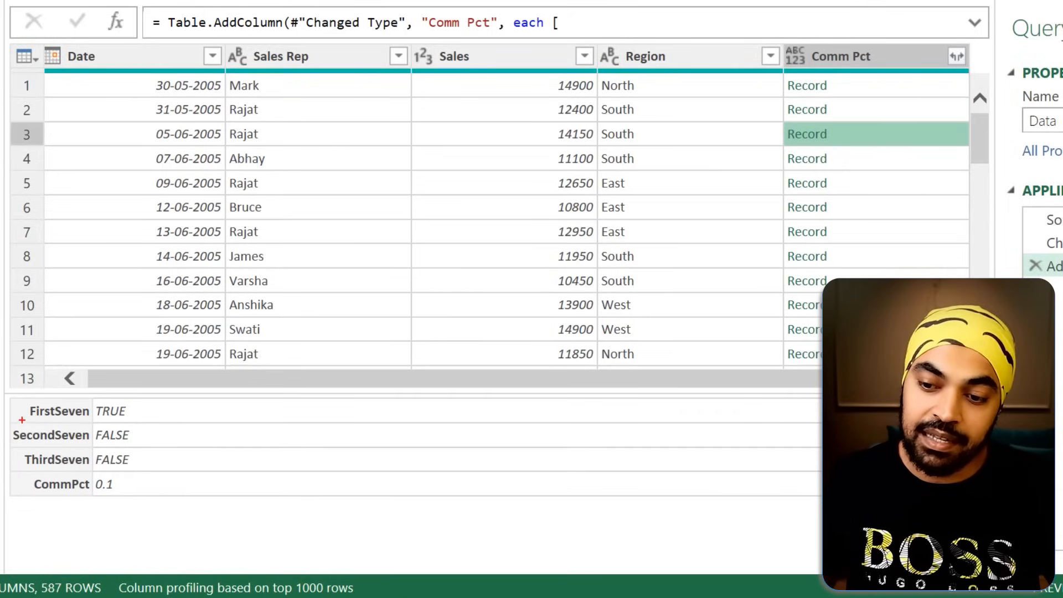
{"action": "left_click_drag", "start_coordinate": [22, 420], "coordinate": [66, 421]}
{"action": "left_click_drag", "start_coordinate": [132, 413], "coordinate": [152, 397]}
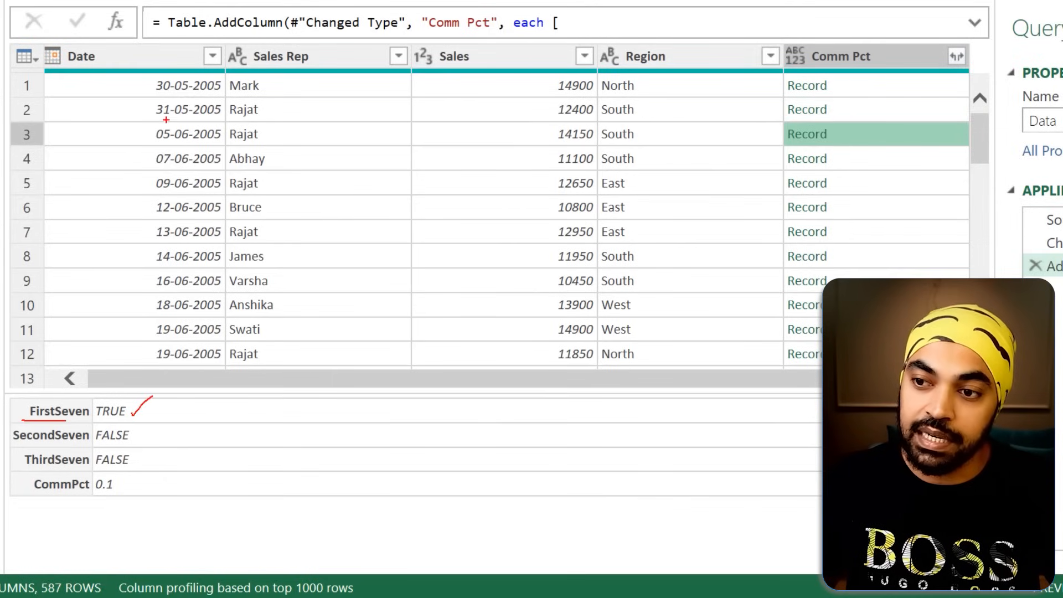
{"action": "mouse_move", "coordinate": [166, 120]}
{"action": "left_mouse_down"}
{"action": "mouse_move", "coordinate": [146, 139]}
{"action": "mouse_move", "coordinate": [230, 143]}
{"action": "mouse_move", "coordinate": [158, 121]}
{"action": "mouse_move", "coordinate": [137, 129]}
{"action": "left_mouse_up"}
{"action": "left_click_drag", "start_coordinate": [136, 440], "coordinate": [145, 432]}
{"action": "mouse_move", "coordinate": [137, 459]}
{"action": "left_mouse_down"}
{"action": "mouse_move", "coordinate": [146, 454]}
{"action": "mouse_move", "coordinate": [78, 480]}
{"action": "mouse_move", "coordinate": [127, 504]}
{"action": "left_mouse_up"}
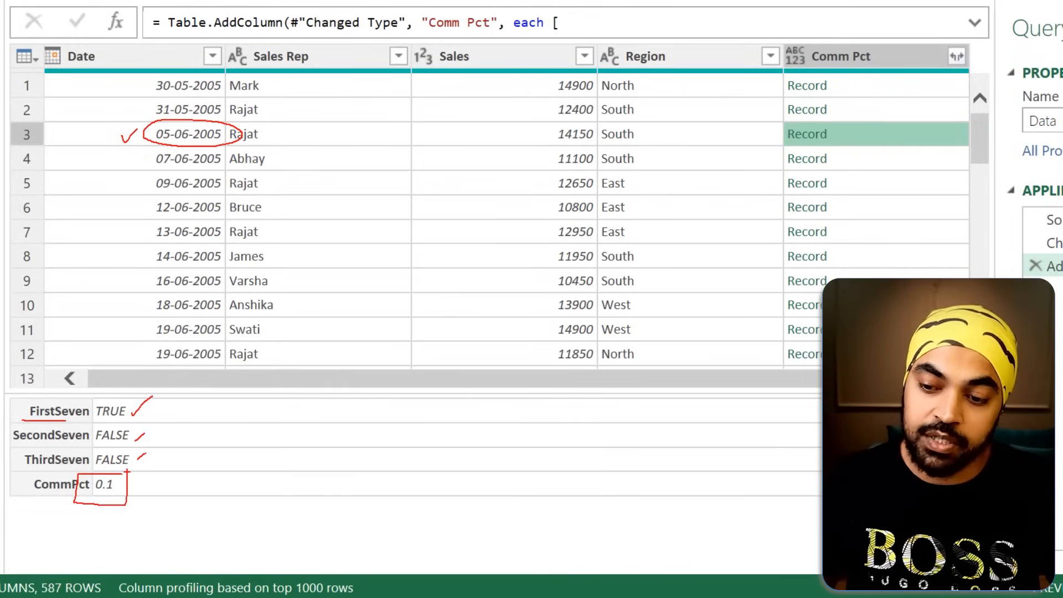
{"action": "key", "text": "Escape"}
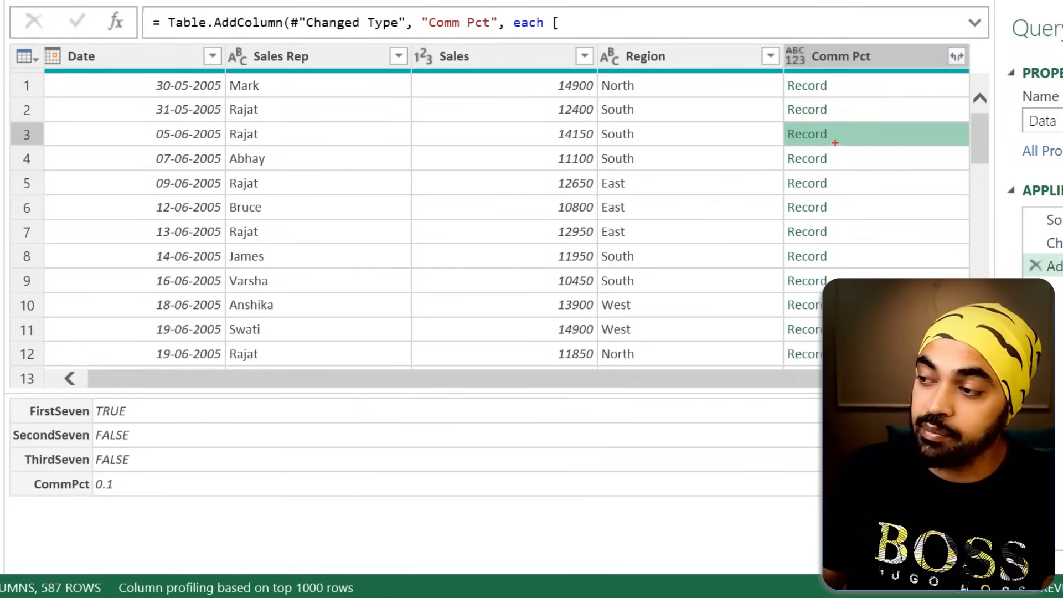
{"action": "mouse_move", "coordinate": [833, 128]}
{"action": "left_mouse_down"}
{"action": "mouse_move", "coordinate": [785, 120]}
{"action": "mouse_move", "coordinate": [813, 150]}
{"action": "mouse_move", "coordinate": [835, 134]}
{"action": "left_mouse_up"}
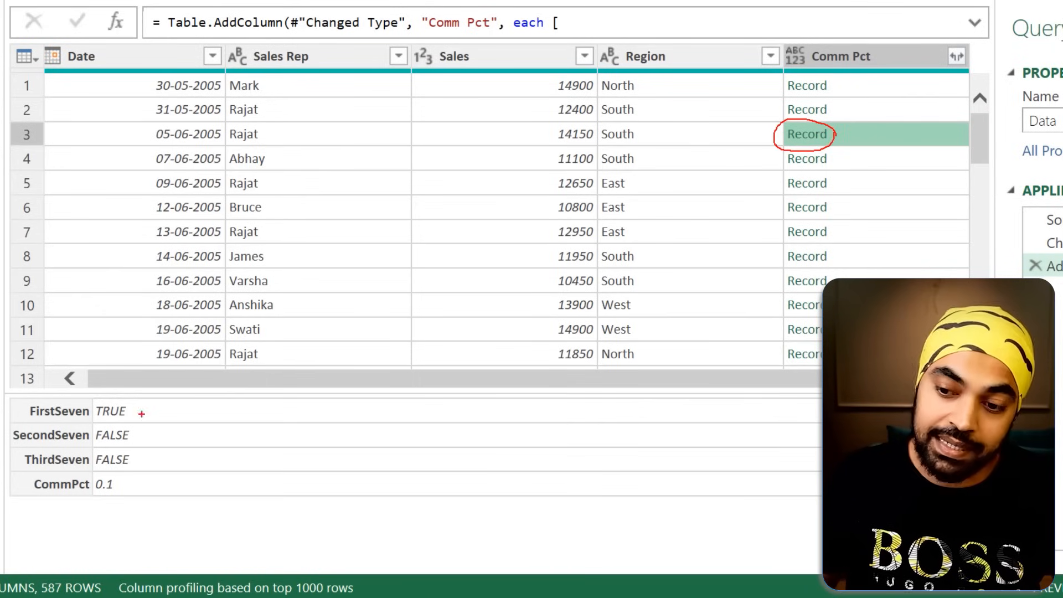
Step: Open the existing TurnOnDetails parameter from the list of queries to view its current value
{"action": "mouse_move", "coordinate": [130, 397]}
{"action": "left_mouse_down"}
{"action": "mouse_move", "coordinate": [145, 455]}
{"action": "mouse_move", "coordinate": [129, 509]}
{"action": "left_mouse_up"}
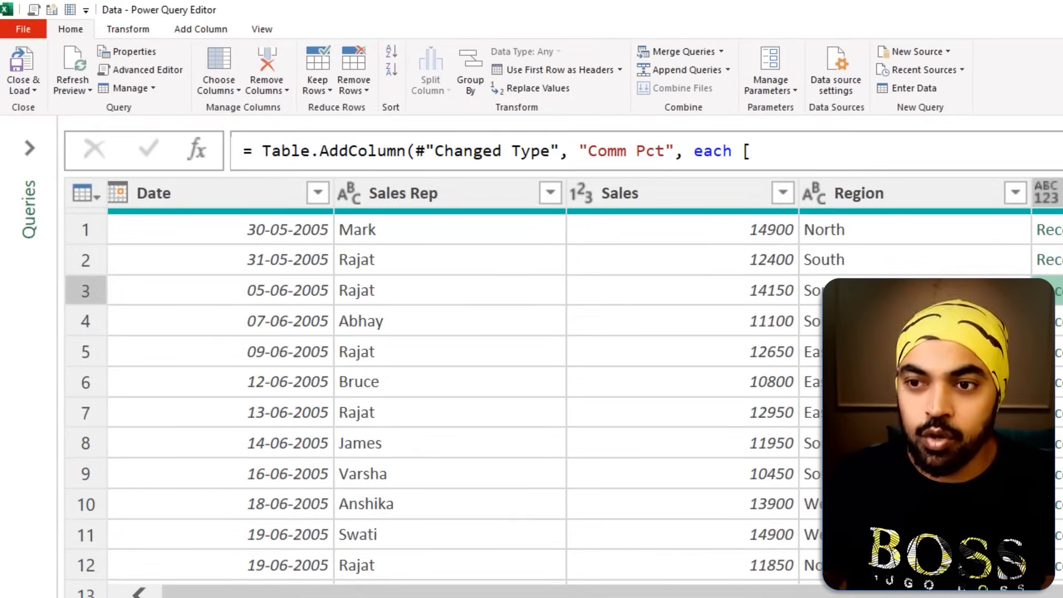
{"action": "left_click", "coordinate": [29, 148]}
{"action": "left_click", "coordinate": [76, 207]}
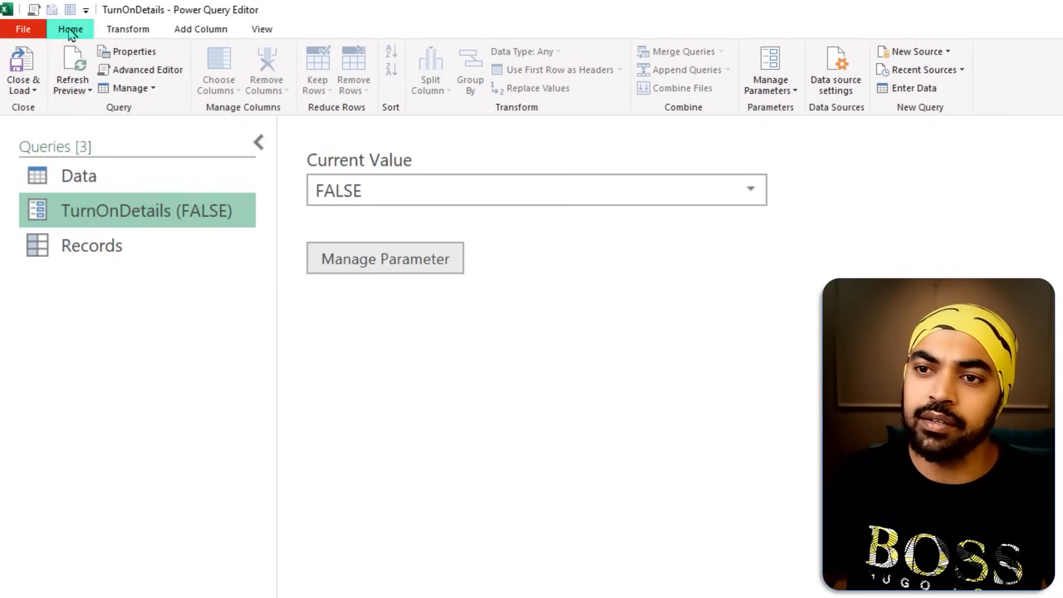
Step: Start a new parameter and set its type to True/False
{"action": "left_click", "coordinate": [760, 93]}
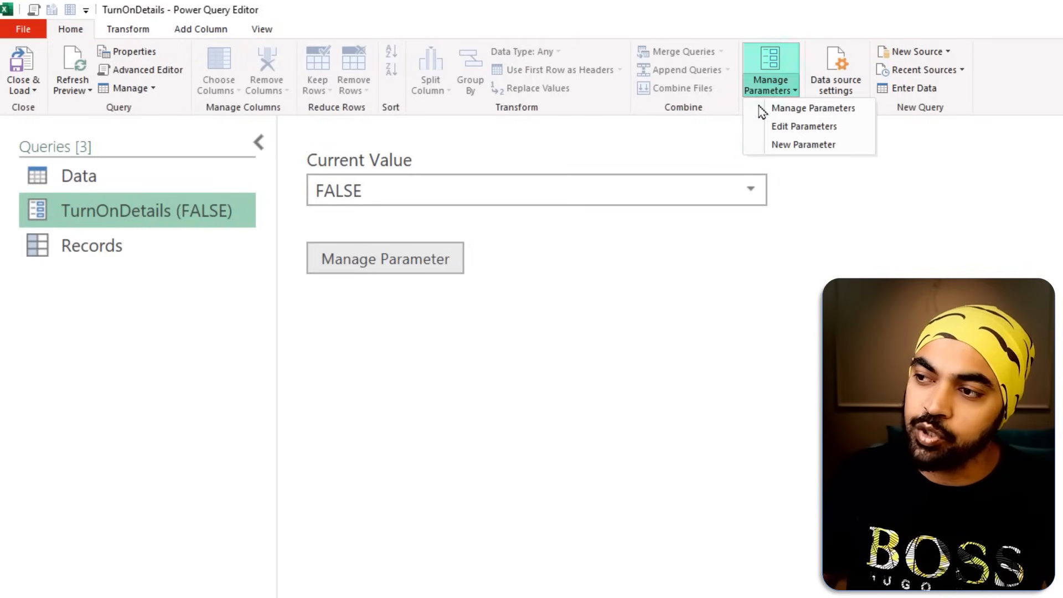
{"action": "left_click", "coordinate": [802, 145]}
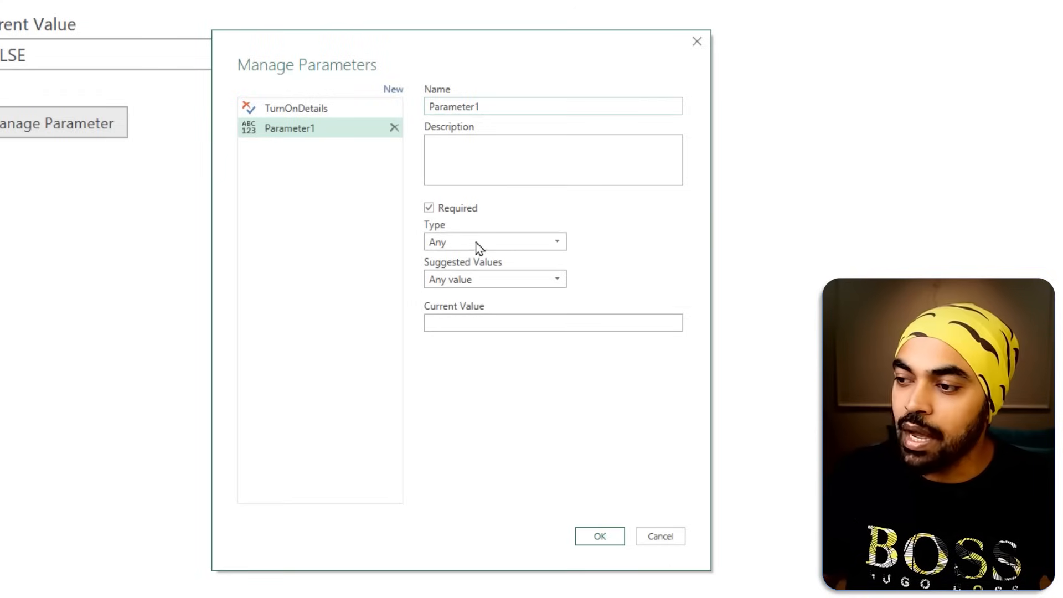
{"action": "left_click", "coordinate": [478, 282]}
{"action": "left_click", "coordinate": [480, 242]}
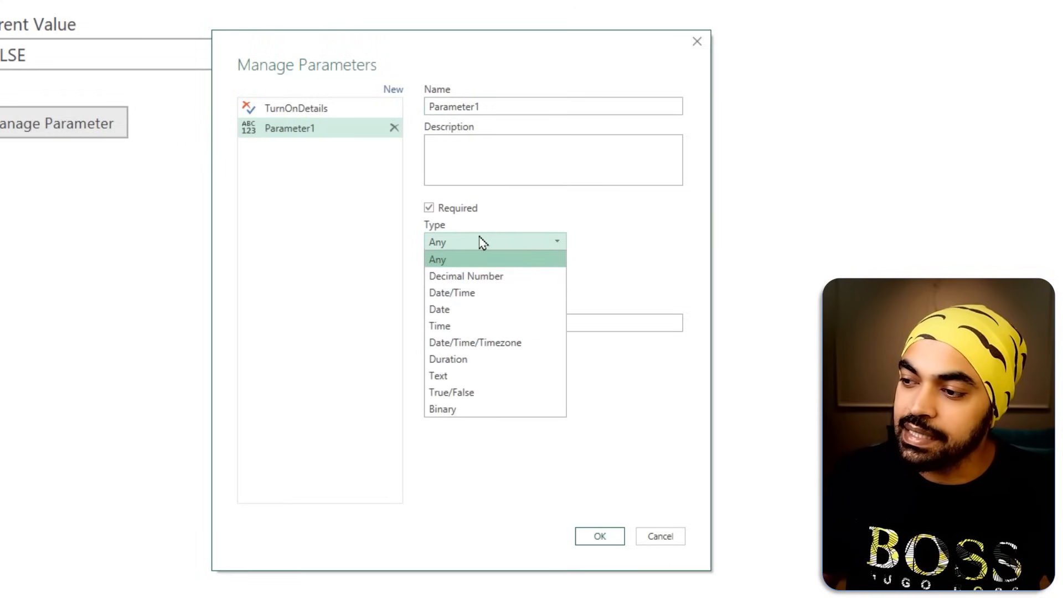
{"action": "left_click", "coordinate": [446, 394]}
Step: Give the new parameter a list of suggested values with true and false, then discard the parameter
{"action": "left_click", "coordinate": [482, 283]}
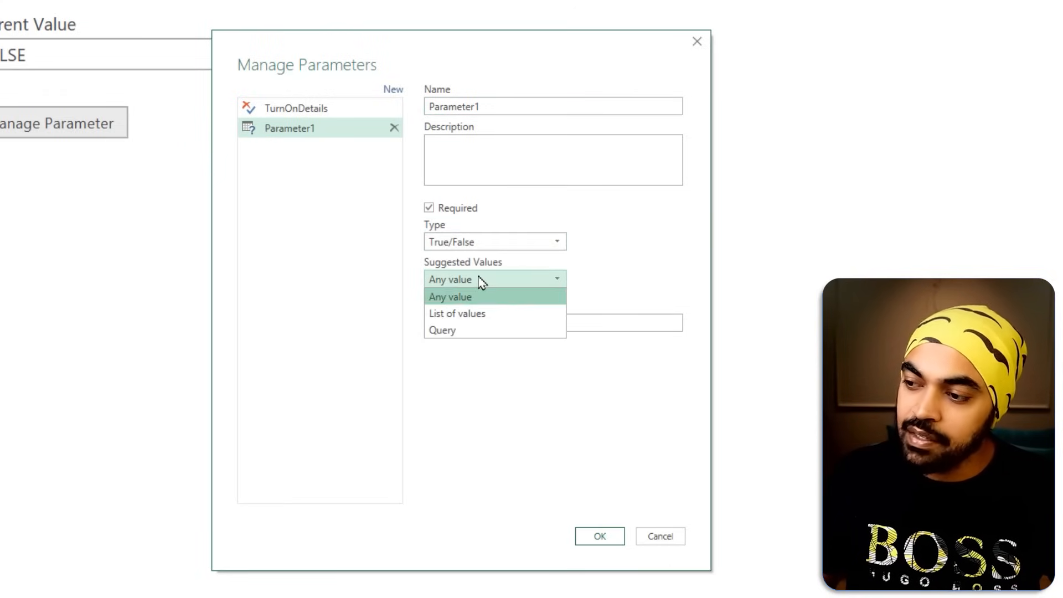
{"action": "left_click", "coordinate": [475, 313]}
{"action": "left_click", "coordinate": [474, 321]}
{"action": "type", "text": "t"}
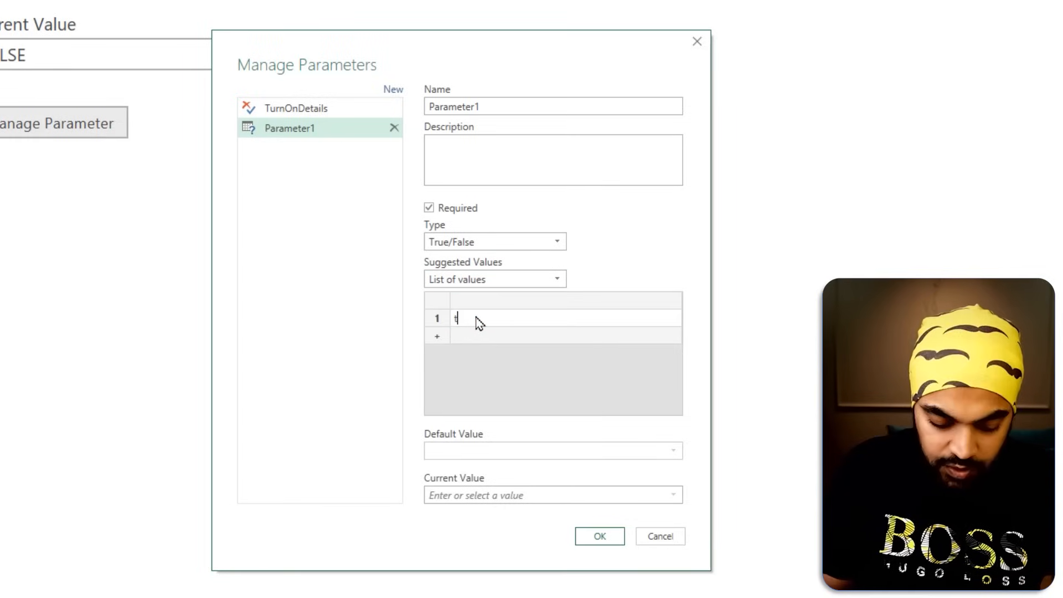
{"action": "type", "text": "rue"}
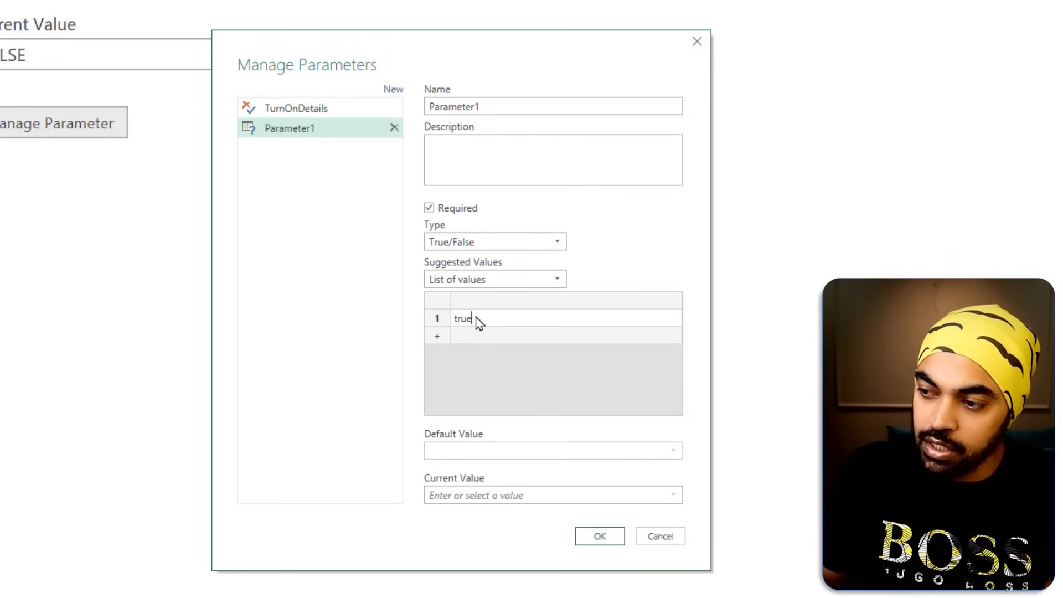
{"action": "left_click", "coordinate": [479, 336]}
{"action": "type", "text": "false"}
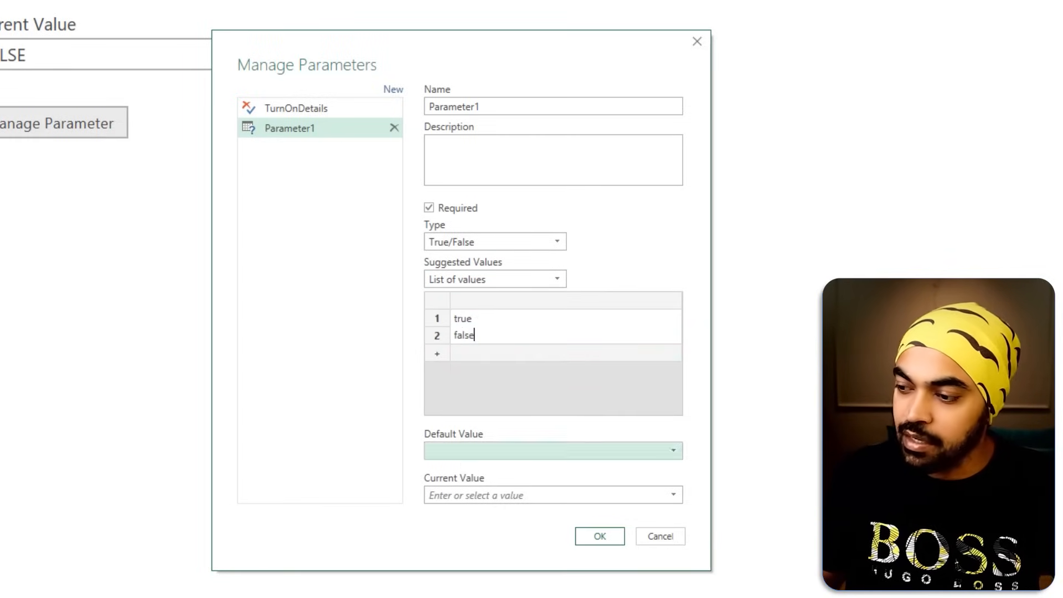
{"action": "key", "text": "ctrl+2"}
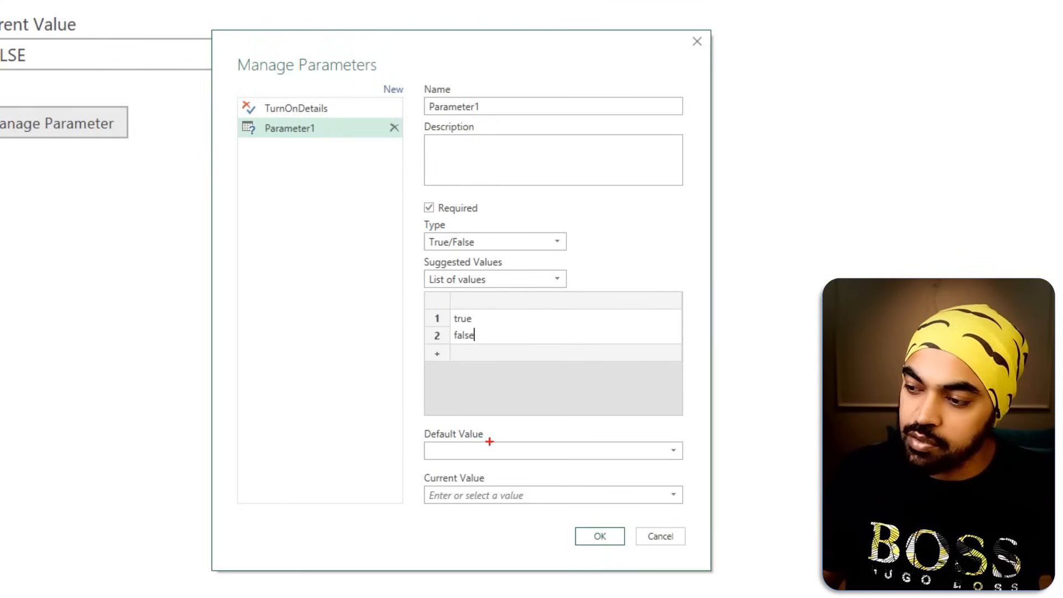
{"action": "left_click_drag", "start_coordinate": [490, 442], "coordinate": [508, 422]}
{"action": "left_click_drag", "start_coordinate": [496, 483], "coordinate": [506, 473]}
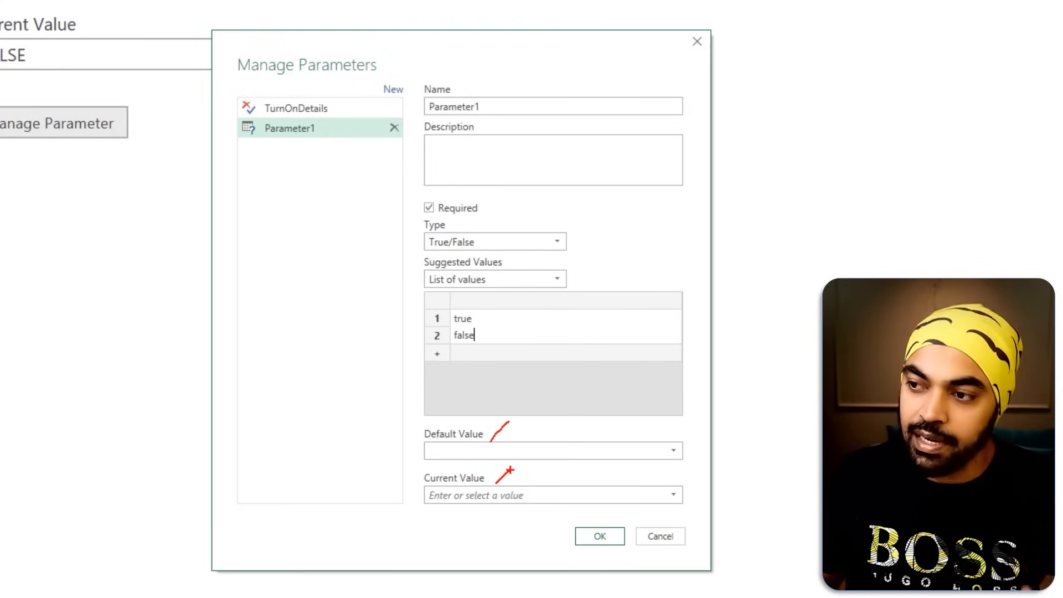
{"action": "key", "text": "Escape"}
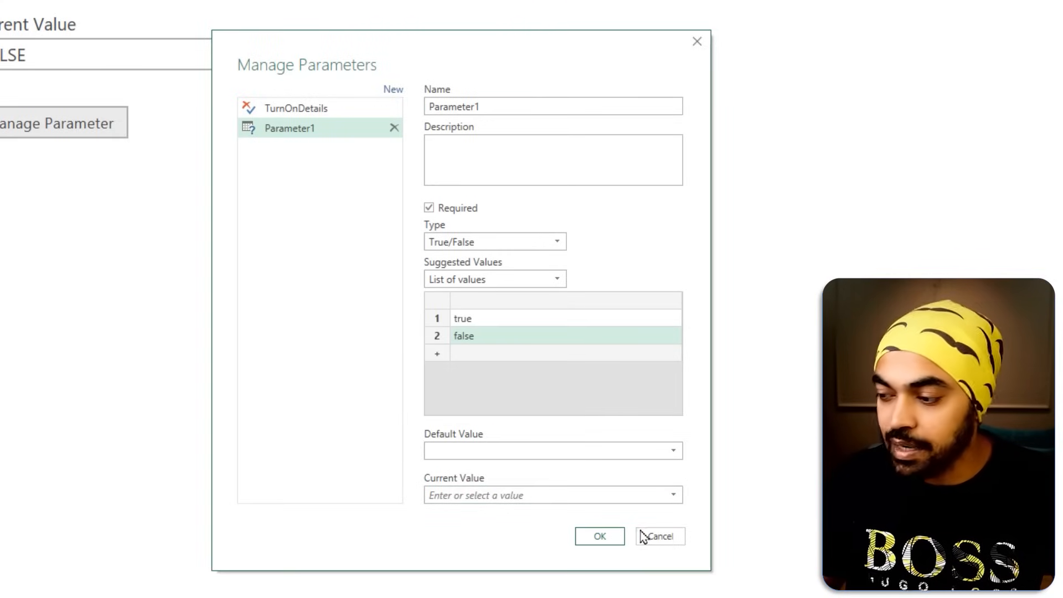
{"action": "left_click", "coordinate": [660, 538]}
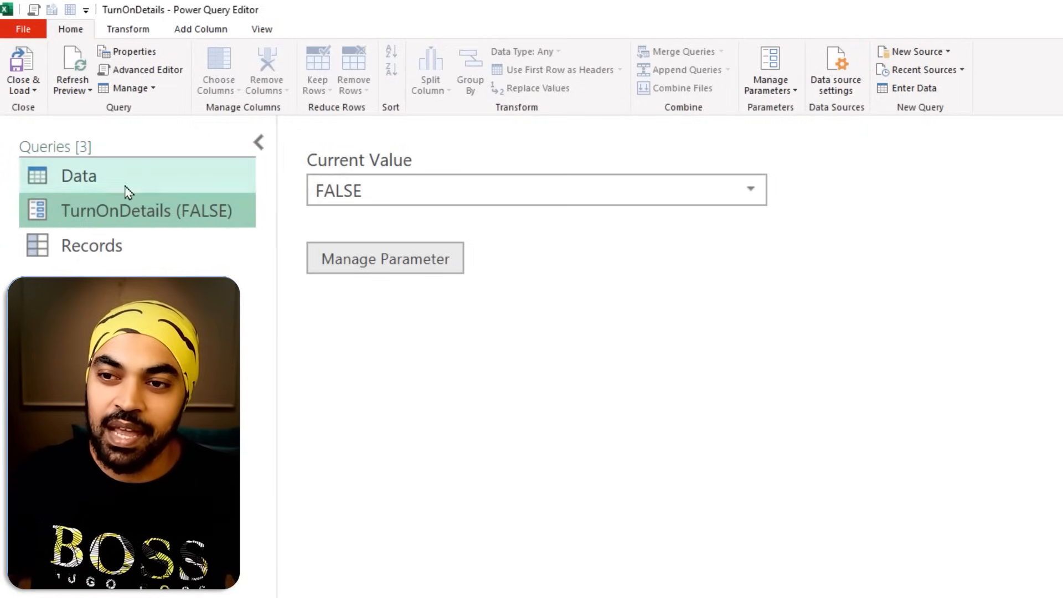
Step: Edit the Data query's Added Custom step, inserting "let" and "Steps =" on separate lines above the record's opening bracket
{"action": "left_click", "coordinate": [108, 180]}
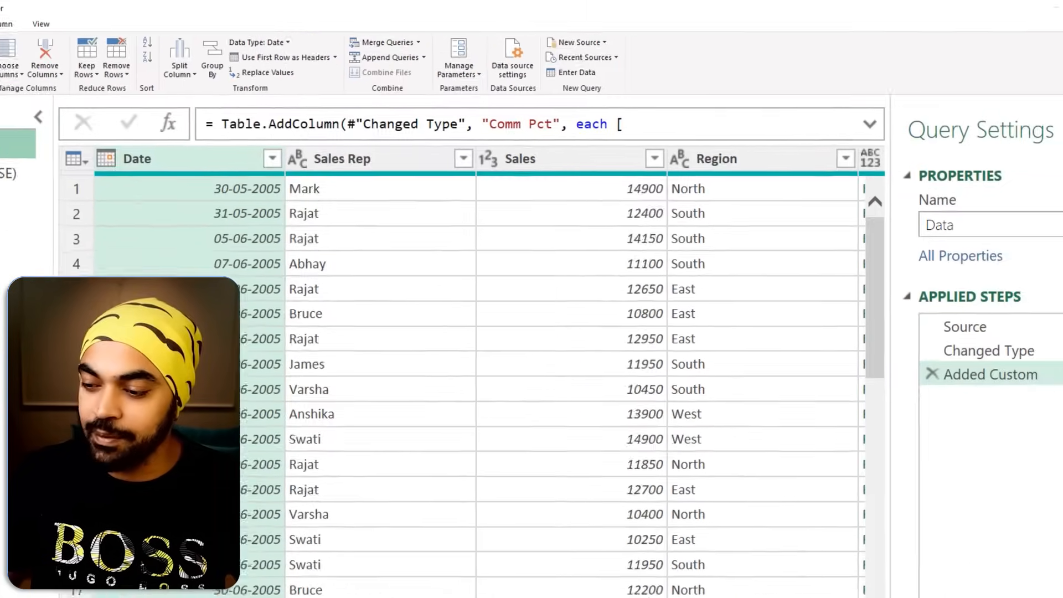
{"action": "scroll", "coordinate": [470, 360], "scroll_direction": "right", "scroll_amount": 3}
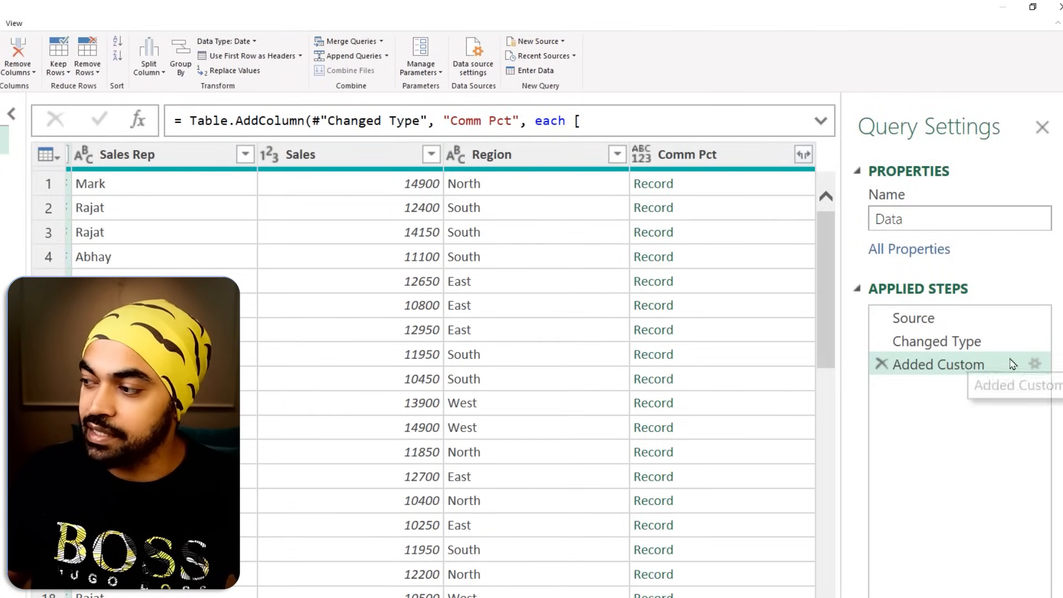
{"action": "left_click", "coordinate": [1034, 363]}
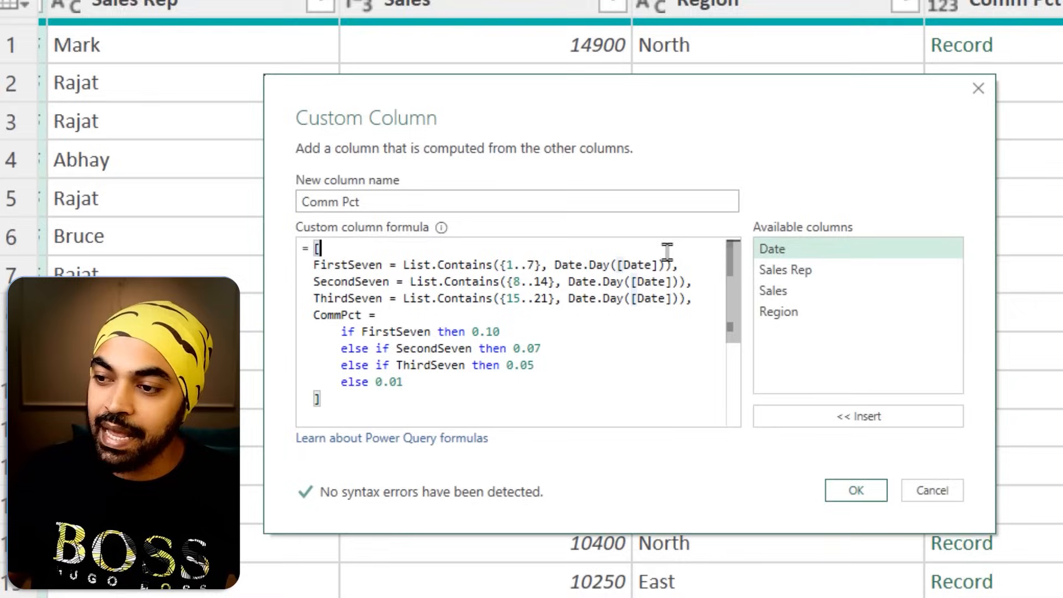
{"action": "key", "text": "Return"}
{"action": "key", "text": "Up"}
{"action": "type", "text": "l"}
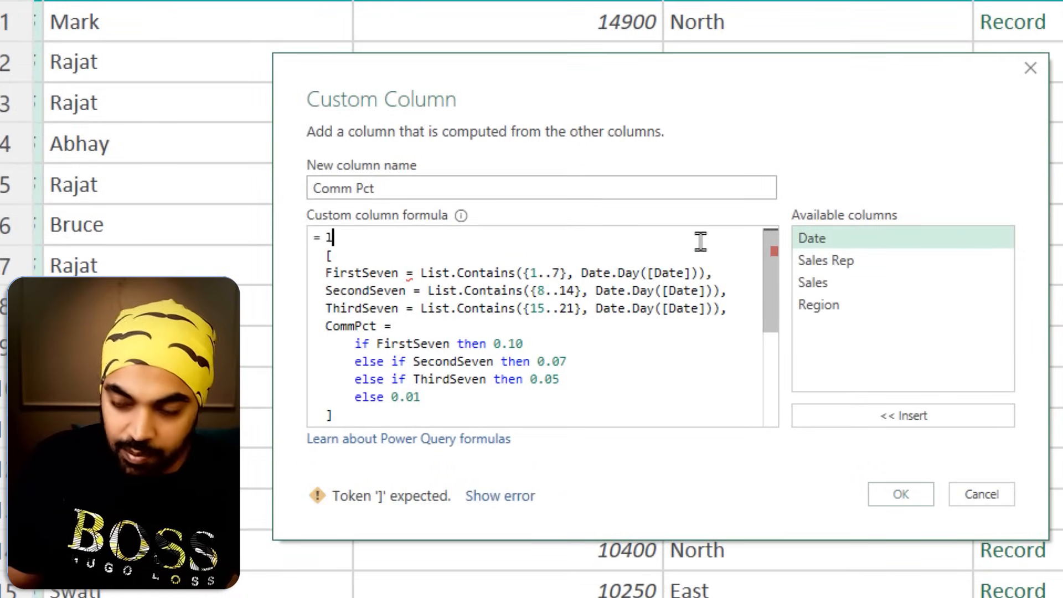
{"action": "type", "text": "et"}
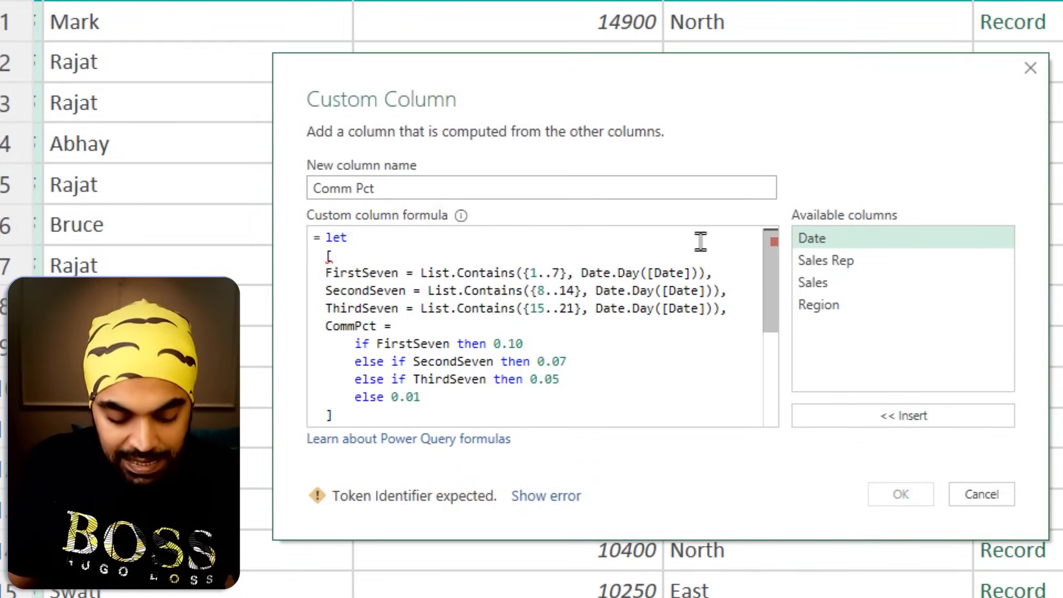
{"action": "key", "text": "Return"}
{"action": "type", "text": "Steps ="}
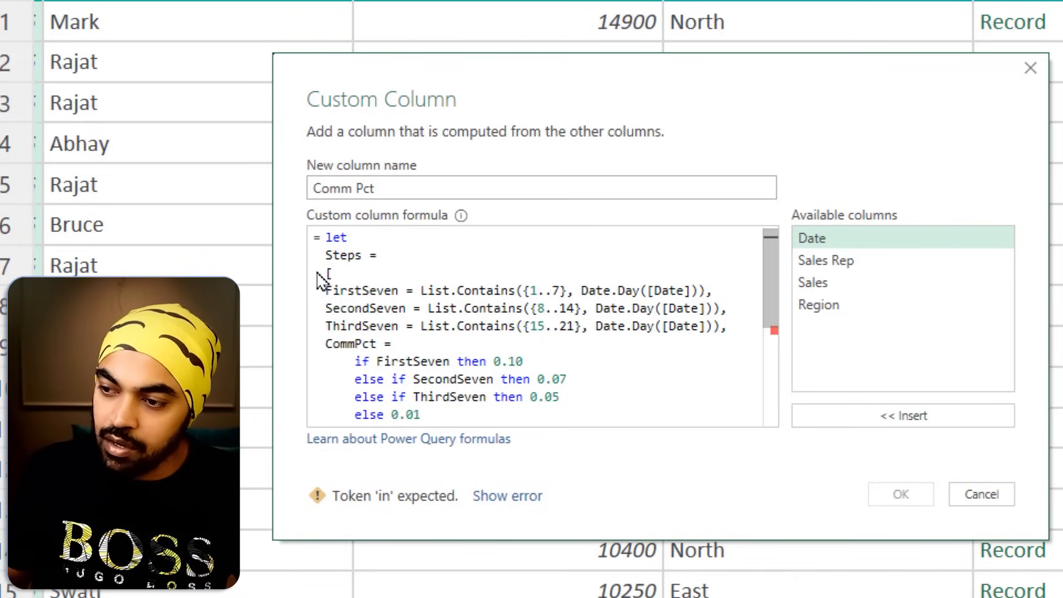
Step: Add "in steps" after the record's closing square bracket in the Comm Pct formula
{"action": "left_click_drag", "start_coordinate": [325, 271], "coordinate": [381, 396]}
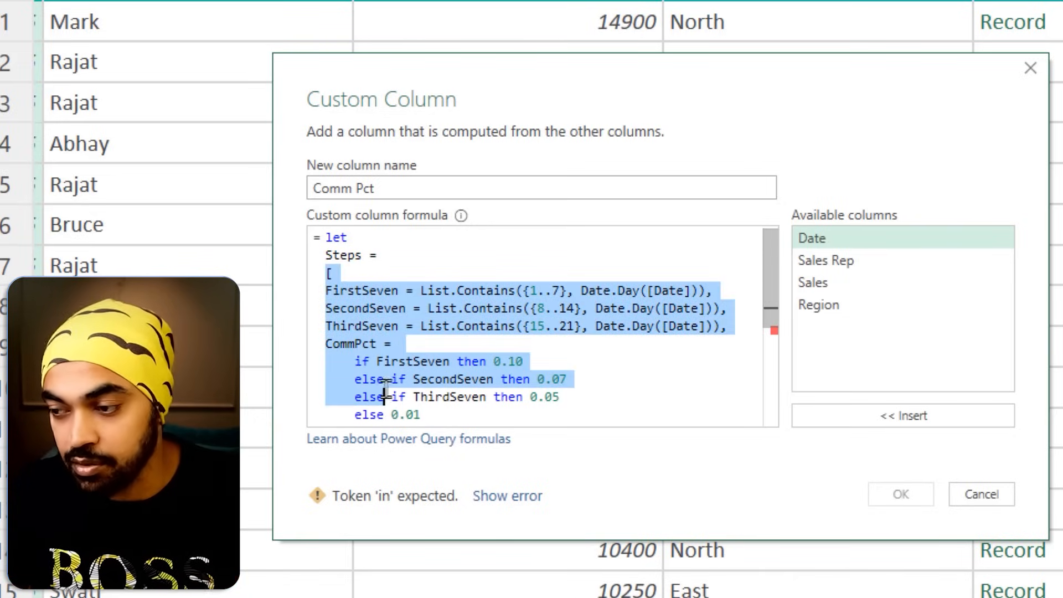
{"action": "scroll", "coordinate": [382, 396], "scroll_direction": "down", "scroll_amount": 2}
{"action": "left_click", "coordinate": [390, 341]}
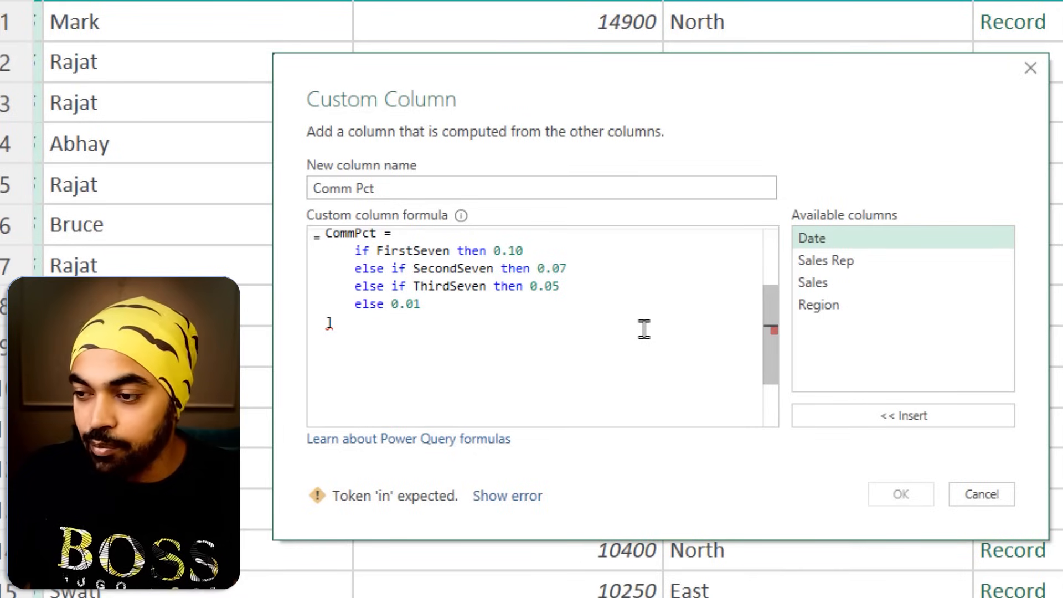
{"action": "type", "text": "in"}
{"action": "key", "text": "Left"}
{"action": "key", "text": "Left"}
{"action": "key", "text": "Left"}
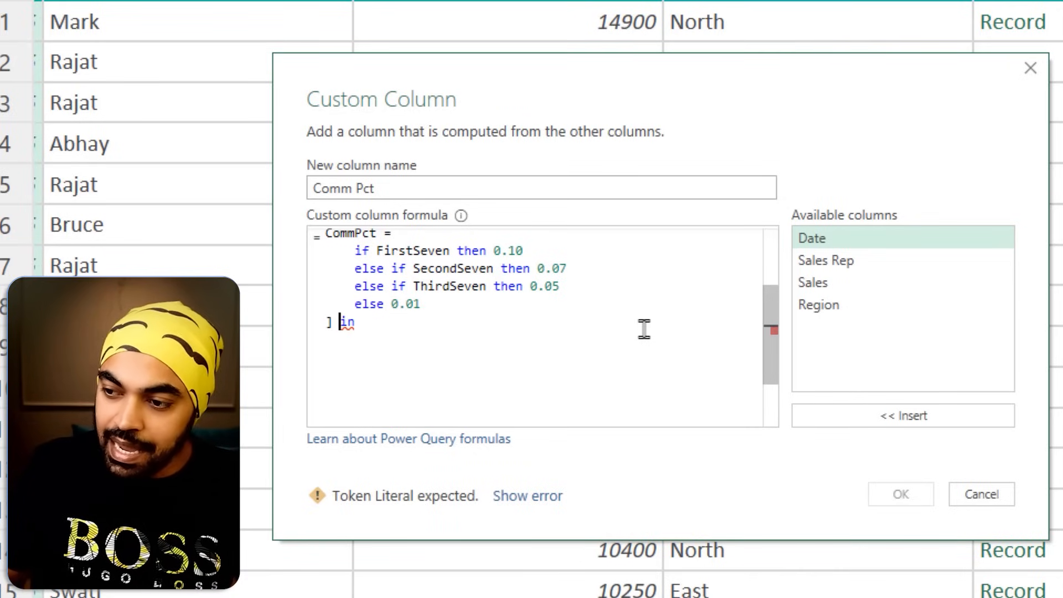
{"action": "key", "text": "Right"}
{"action": "key", "text": "Right"}
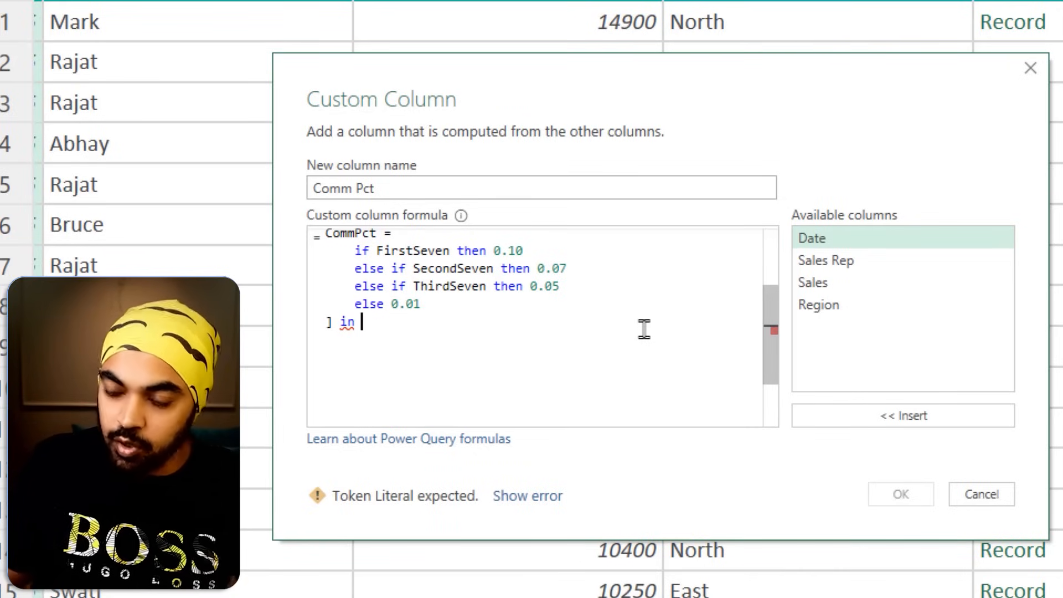
{"action": "type", "text": "steps"}
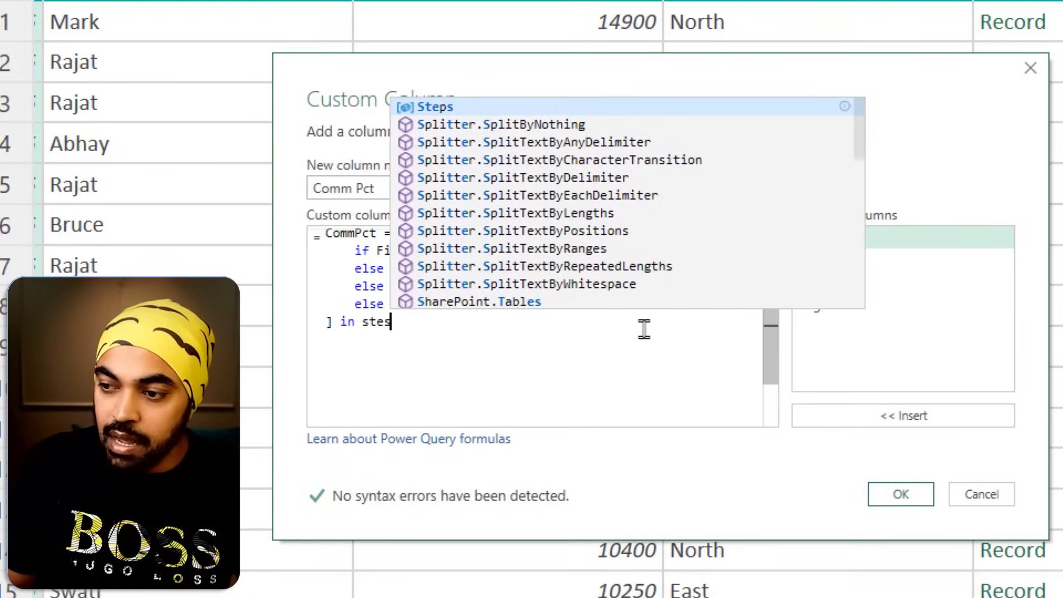
Step: Move the in clause onto its own line below the closing square bracket
{"action": "key", "text": "Escape"}
{"action": "key", "text": "Home"}
{"action": "key", "text": "Right"}
{"action": "key", "text": "Right"}
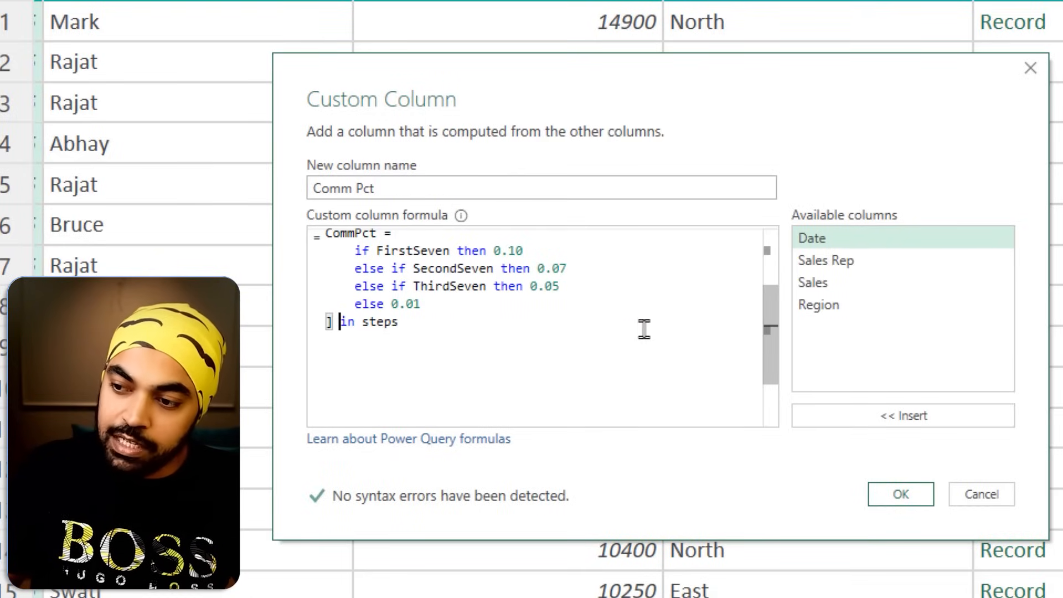
{"action": "key", "text": "Return"}
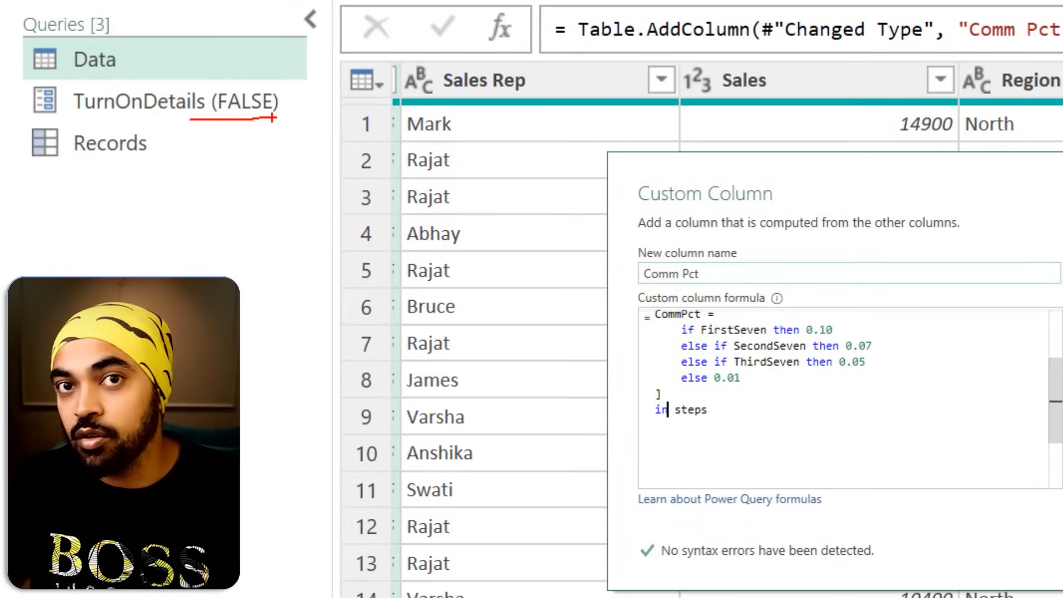
Step: Replace the steps result after in with a condition that starts with "if TurnOnDetails"
{"action": "left_click", "coordinate": [676, 410]}
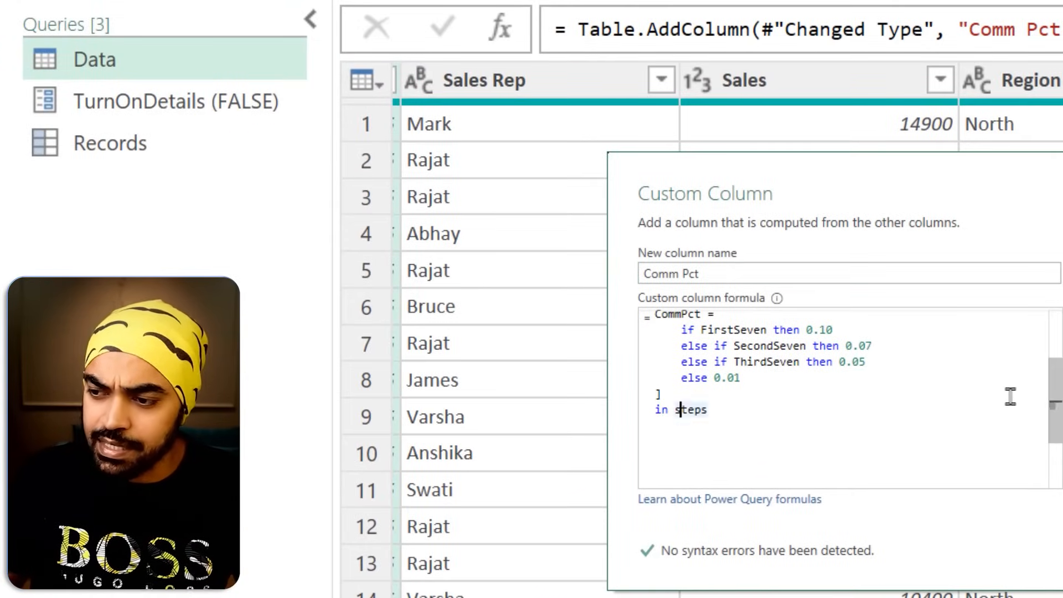
{"action": "key", "text": "shift+End"}
{"action": "type", "text": "if "}
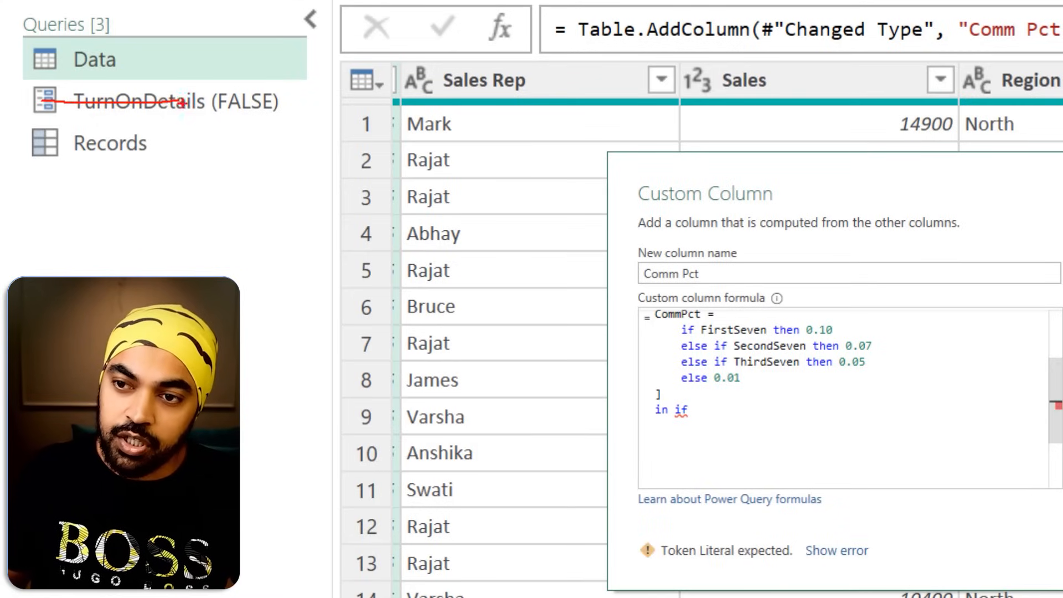
{"action": "type", "text": "turno"}
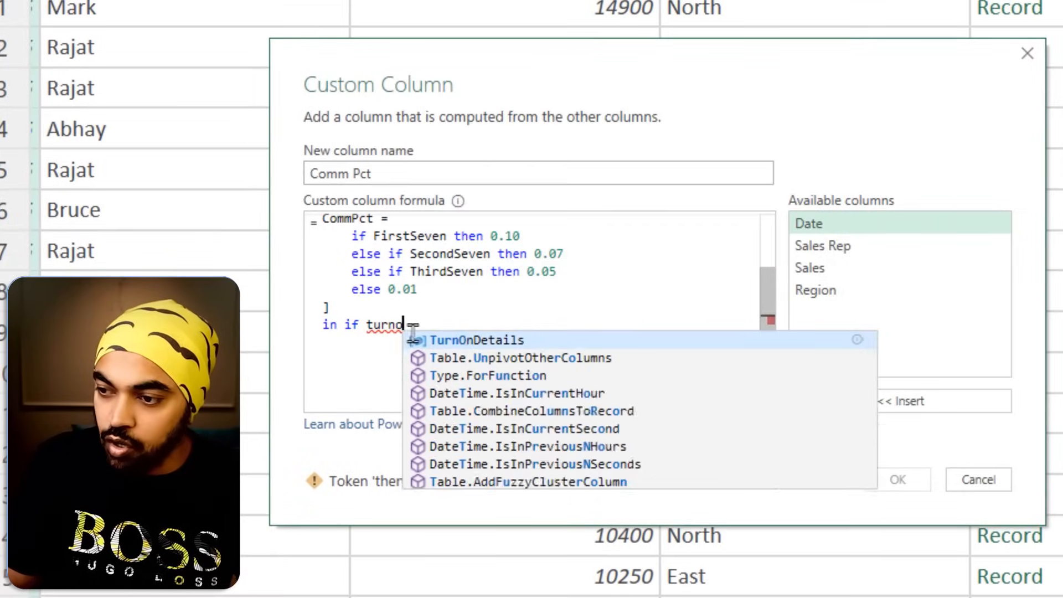
{"action": "key", "text": "Tab"}
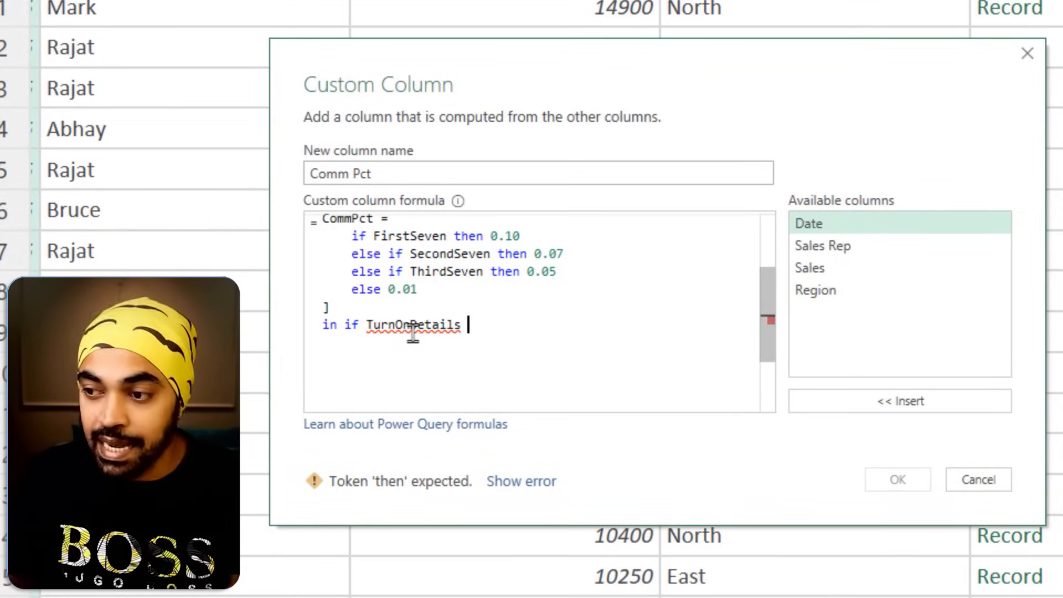
Step: Add "then Steps" after TurnOnDetails in the Comm Pct formula's in clause
{"action": "scroll", "coordinate": [412, 332], "scroll_direction": "up", "scroll_amount": 3}
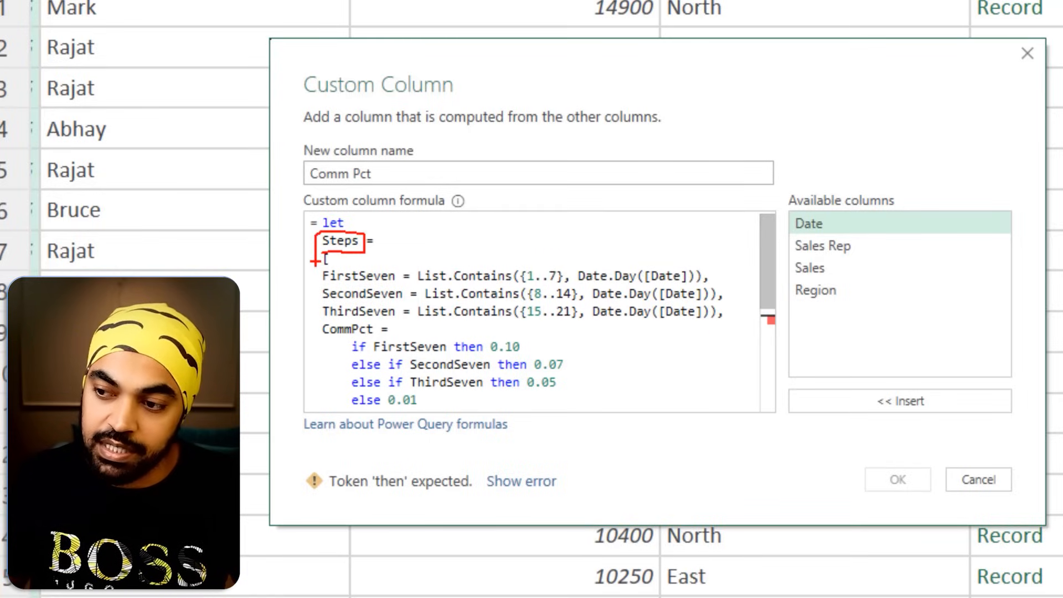
{"action": "scroll", "coordinate": [487, 282], "scroll_direction": "down", "scroll_amount": 5}
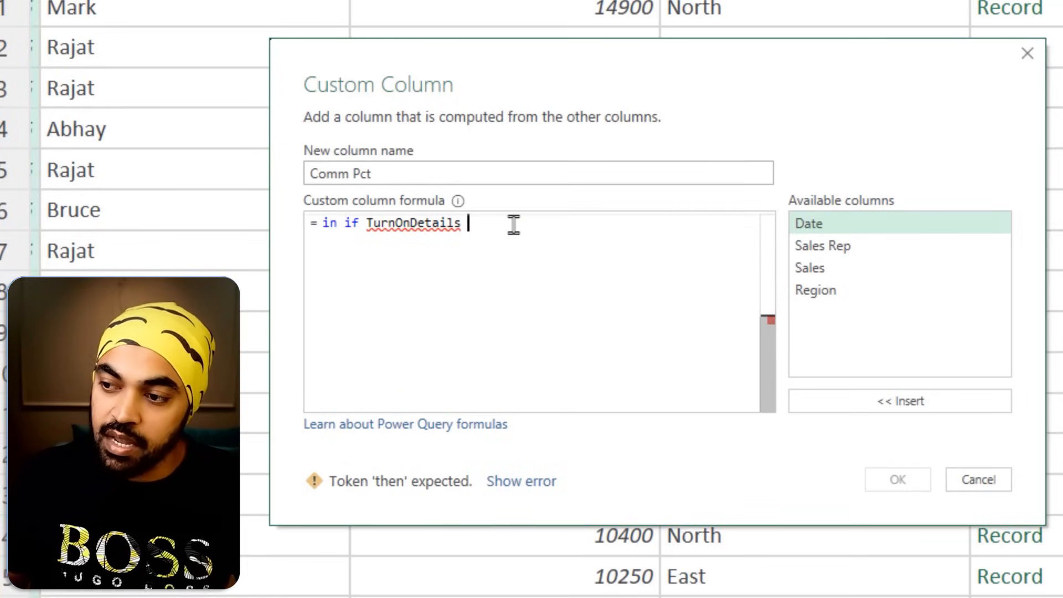
{"action": "type", "text": "Steps"}
{"action": "key", "text": "Tab"}
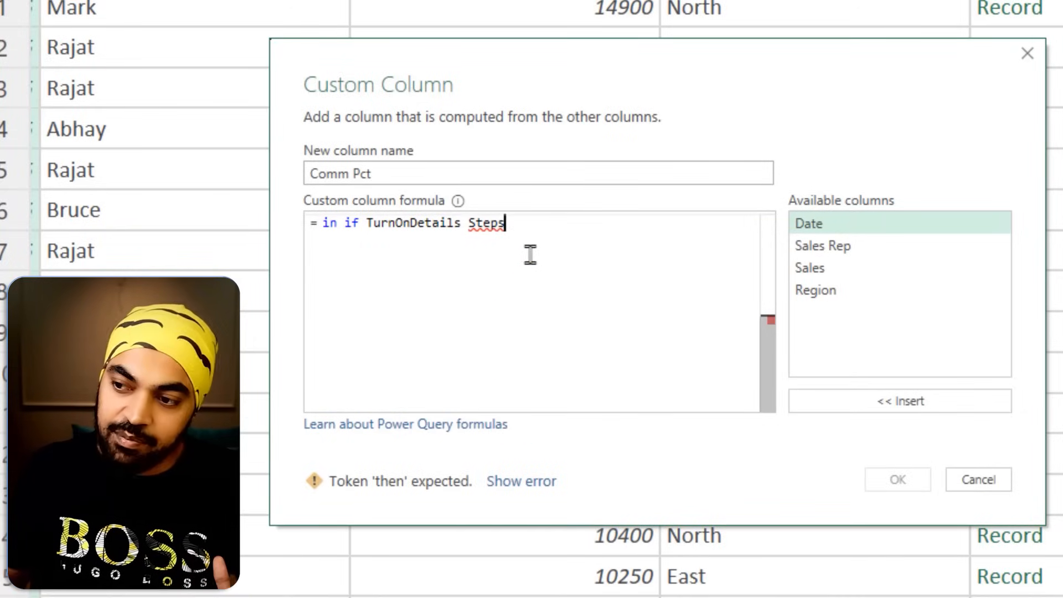
{"action": "scroll", "coordinate": [530, 254], "scroll_direction": "up", "scroll_amount": 2}
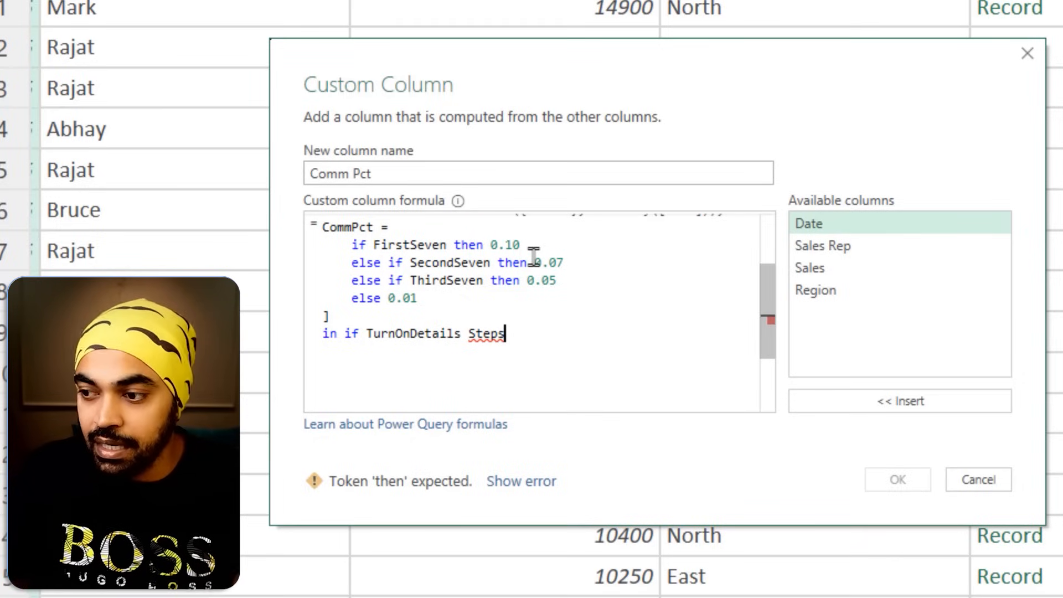
{"action": "key", "text": "ctrl+Left"}
{"action": "type", "text": "then"}
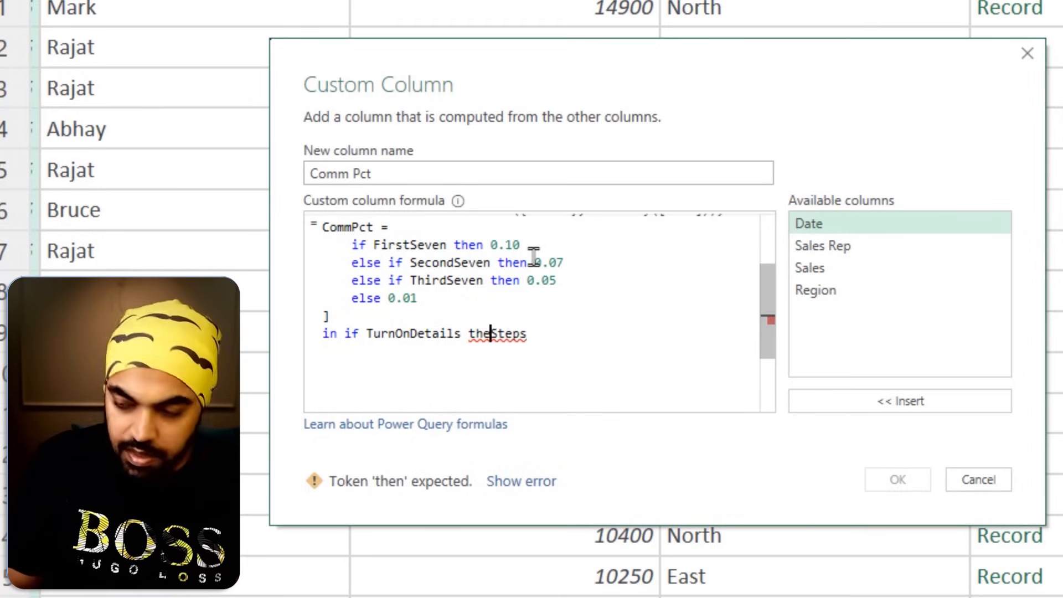
Step: Finish the condition with "else Steps[CommPct]" and apply the Comm Pct custom column formula
{"action": "key", "text": "End"}
{"action": "type", "text": "else Steps"}
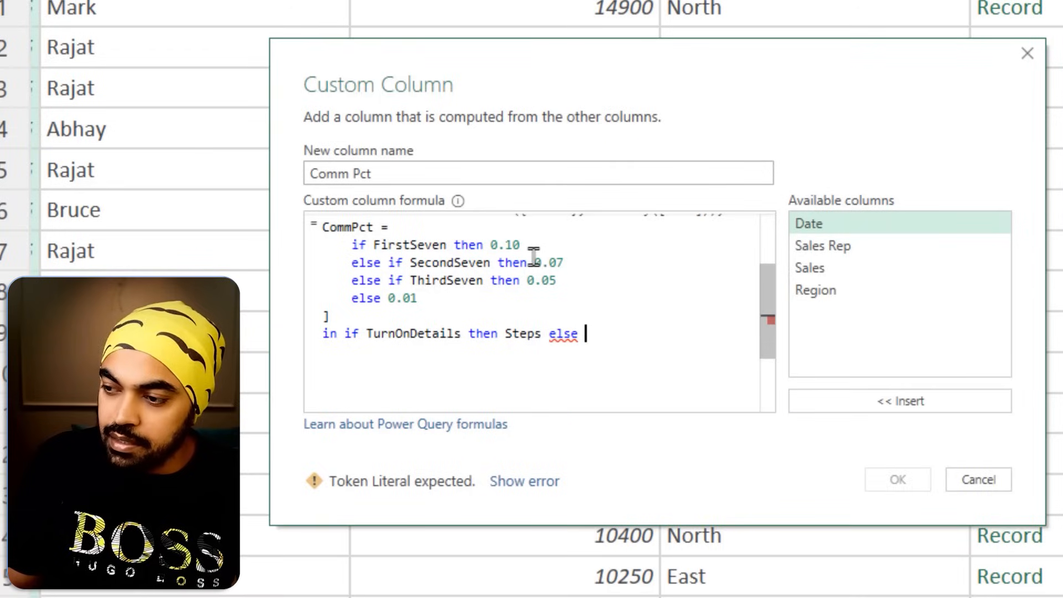
{"action": "key", "text": "Tab"}
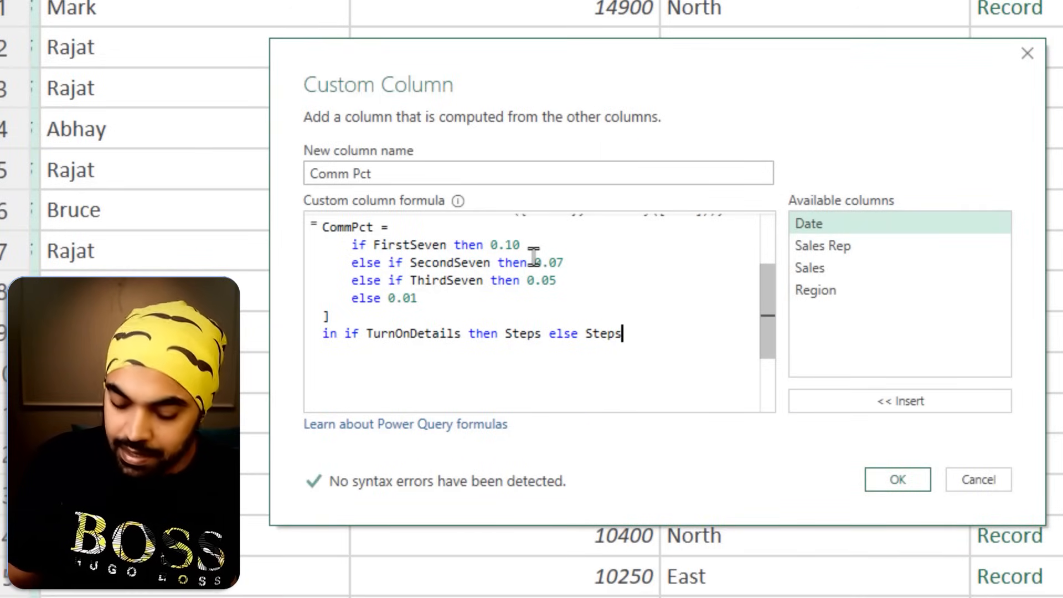
{"action": "type", "text": "["}
{"action": "key", "text": "ctrl+2"}
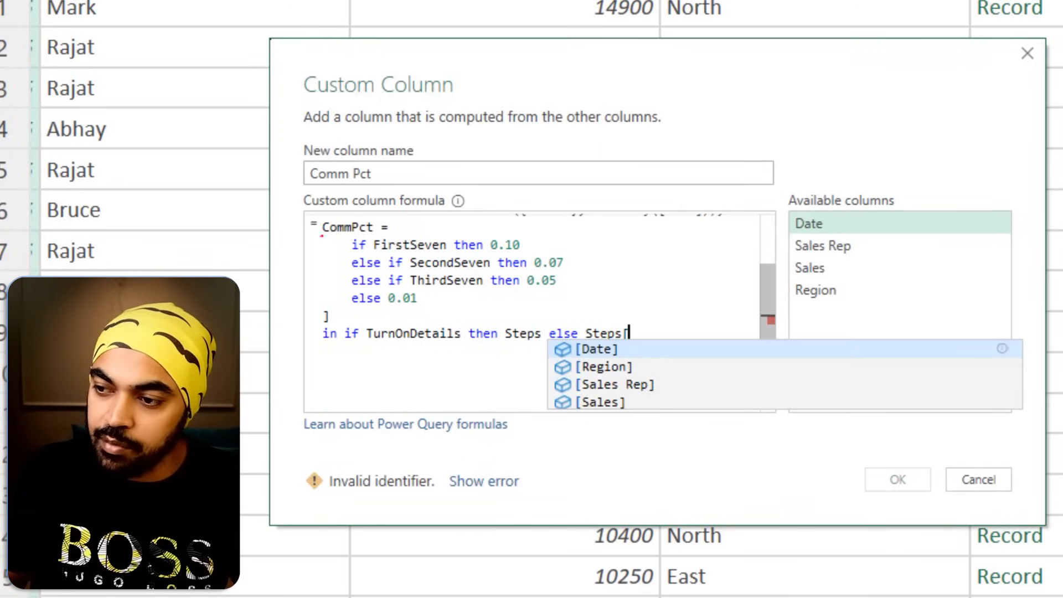
{"action": "left_click_drag", "start_coordinate": [323, 236], "coordinate": [365, 231]}
{"action": "key", "text": "Escape"}
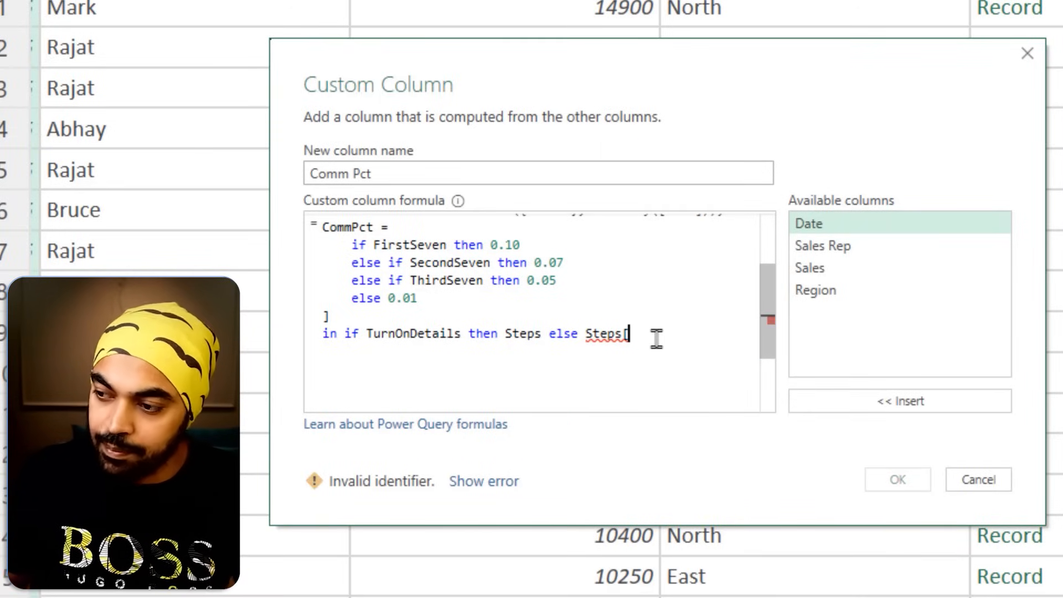
{"action": "type", "text": "CommPct"}
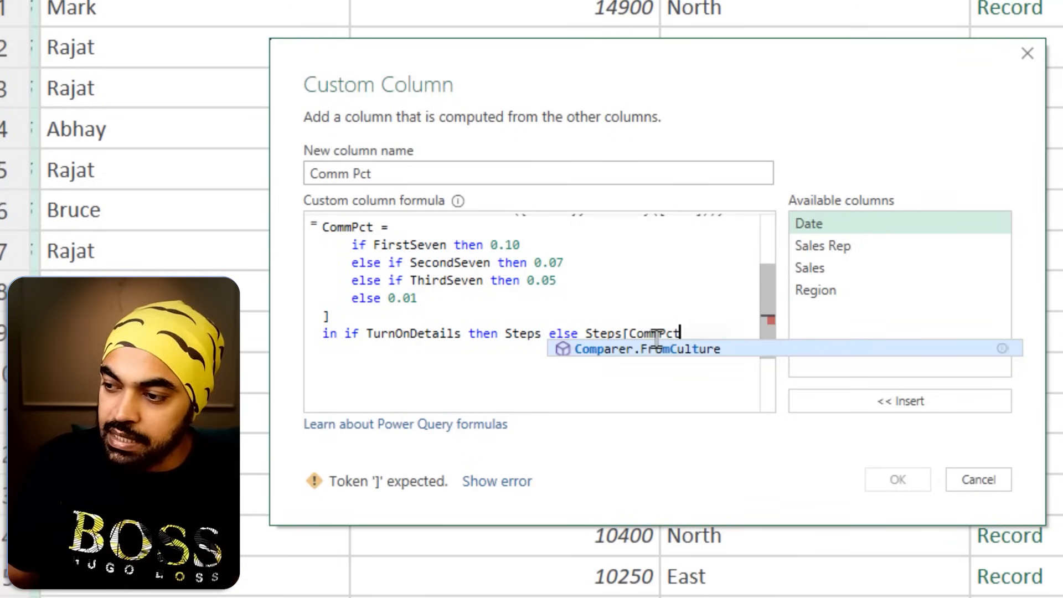
{"action": "type", "text": "]"}
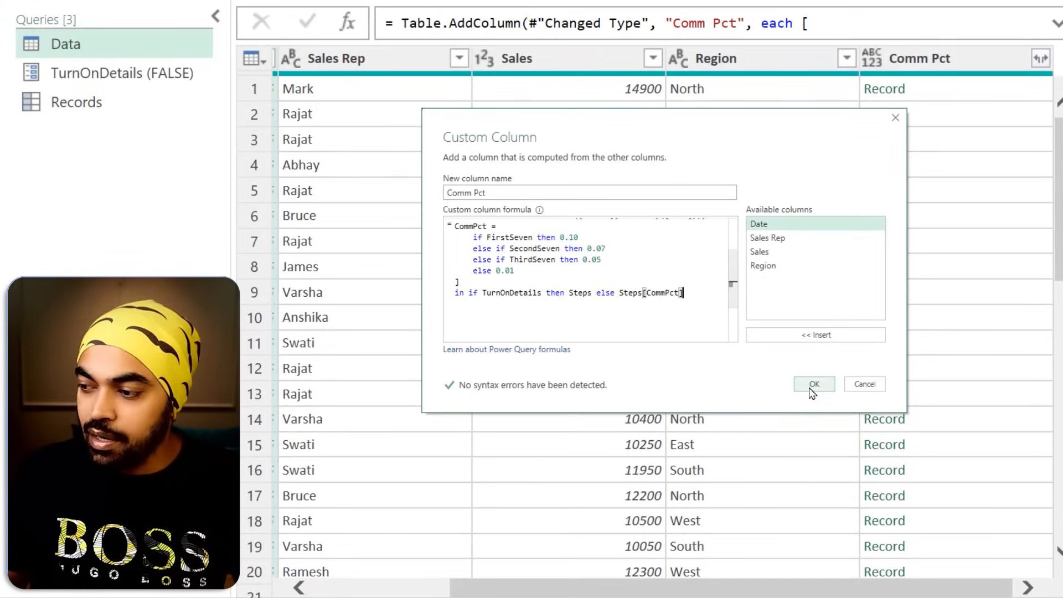
{"action": "left_click", "coordinate": [897, 480]}
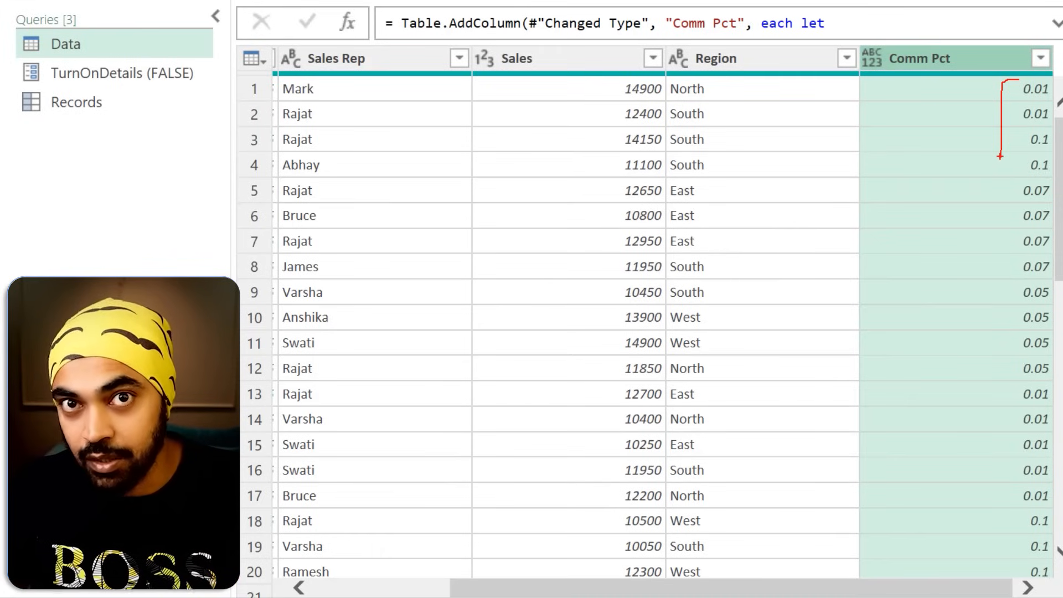
{"action": "key", "text": "Escape"}
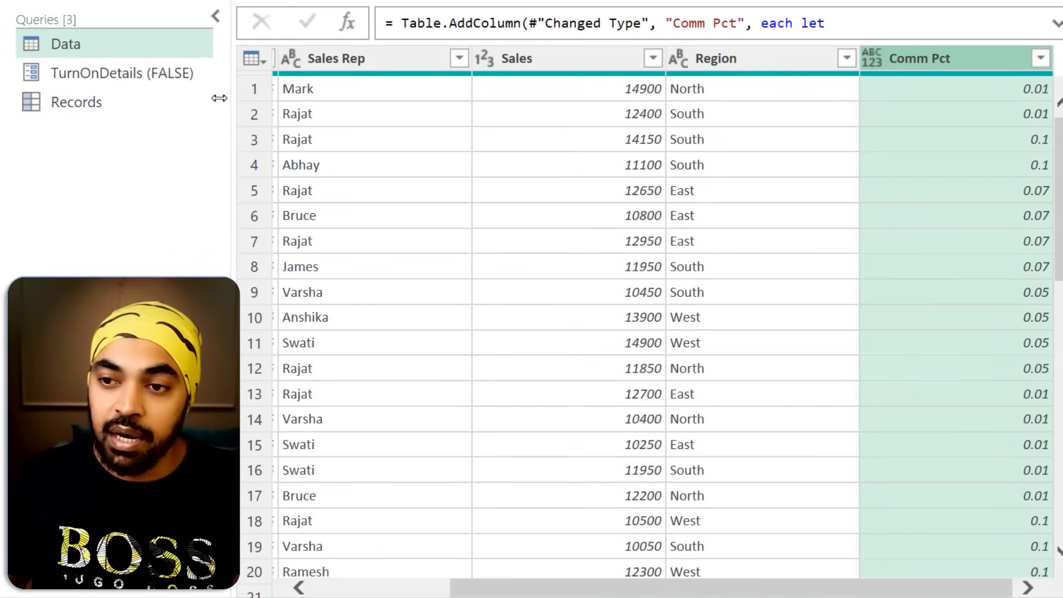
Step: Set the TurnOnDetails parameter's current value to TRUE
{"action": "left_click", "coordinate": [187, 83]}
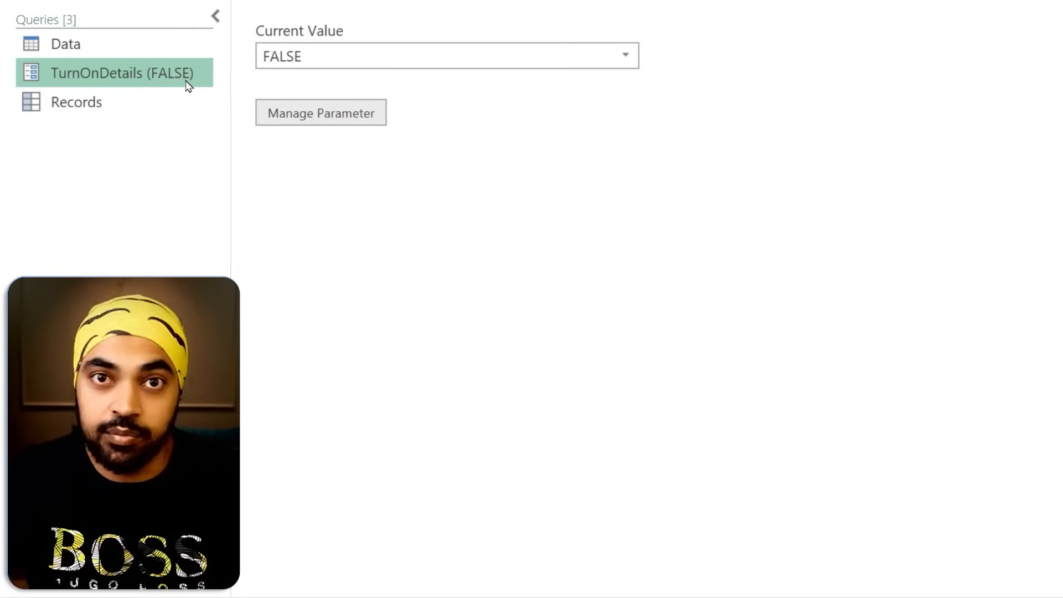
{"action": "left_click", "coordinate": [626, 55]}
{"action": "left_click", "coordinate": [222, 44]}
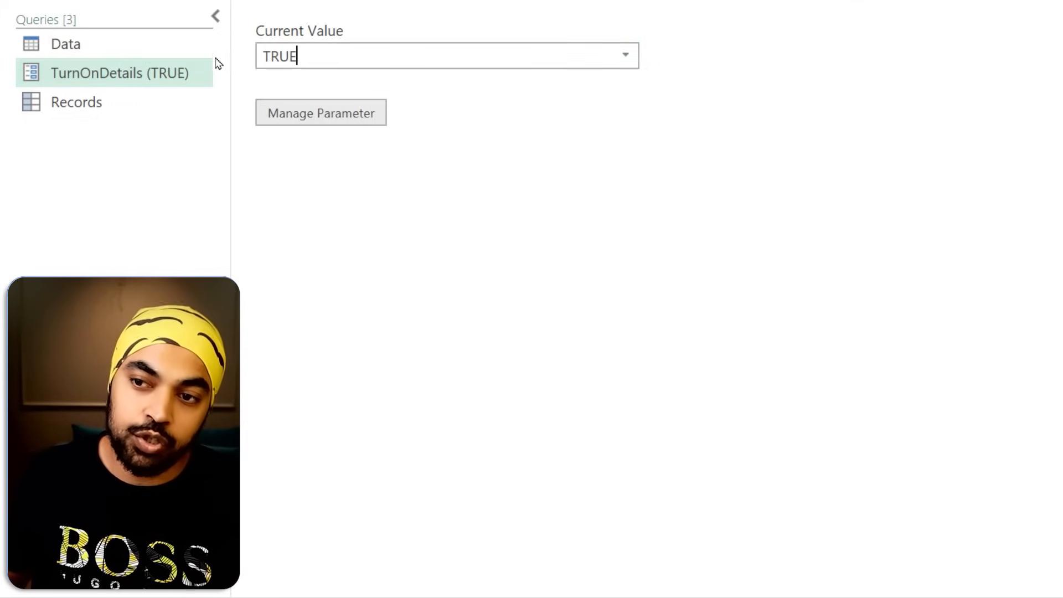
Step: Return to the Data query and preview the first row's Comm Pct record to examine its intermediate steps
{"action": "left_click", "coordinate": [78, 47]}
{"action": "left_click_drag", "start_coordinate": [740, 592], "coordinate": [933, 554]}
{"action": "left_click", "coordinate": [944, 89]}
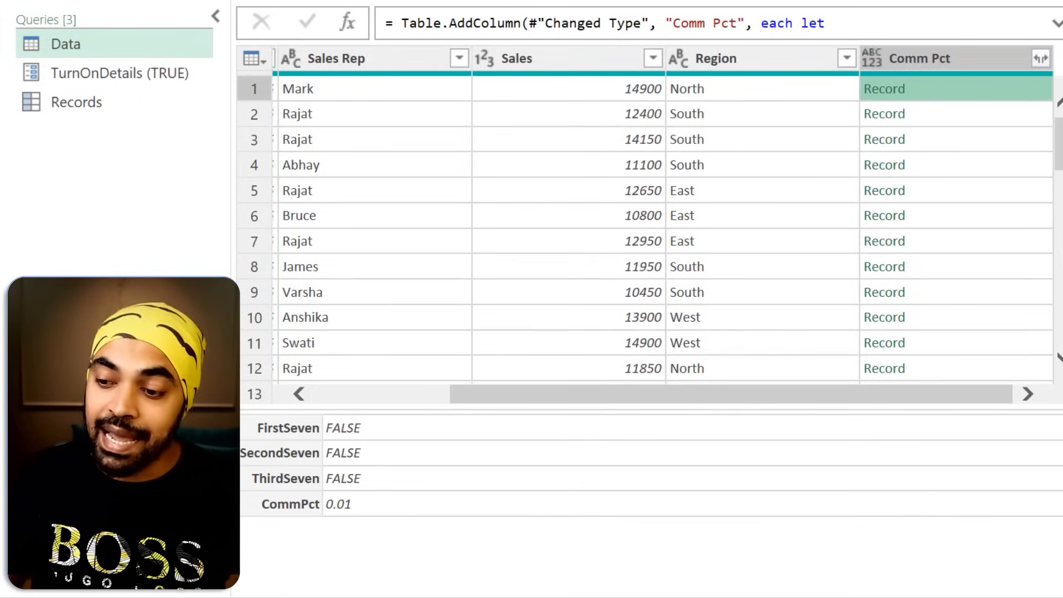
{"action": "left_click_drag", "start_coordinate": [377, 479], "coordinate": [395, 469]}
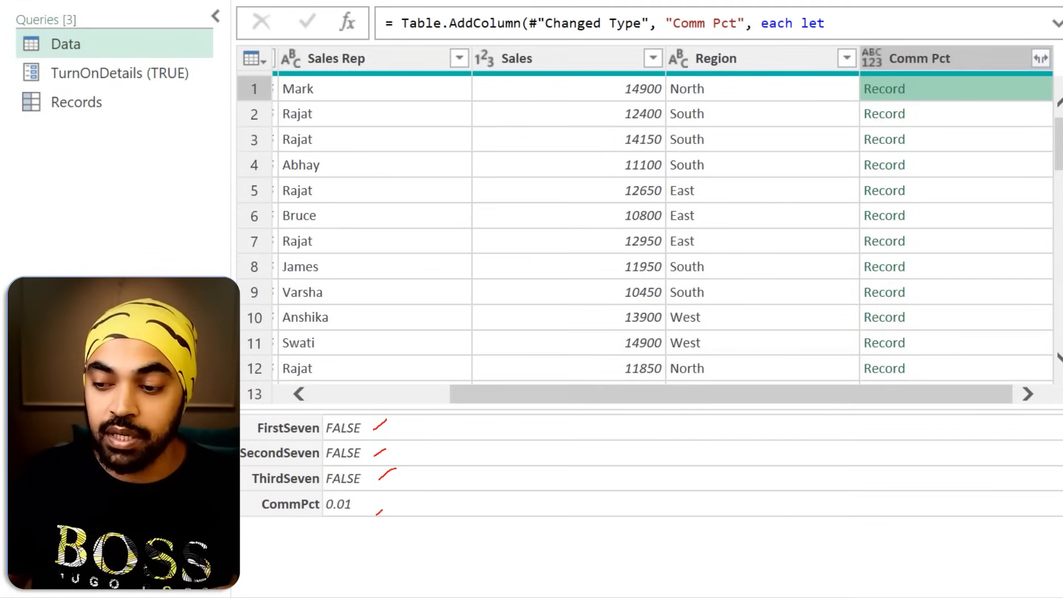
{"action": "key", "text": "Escape"}
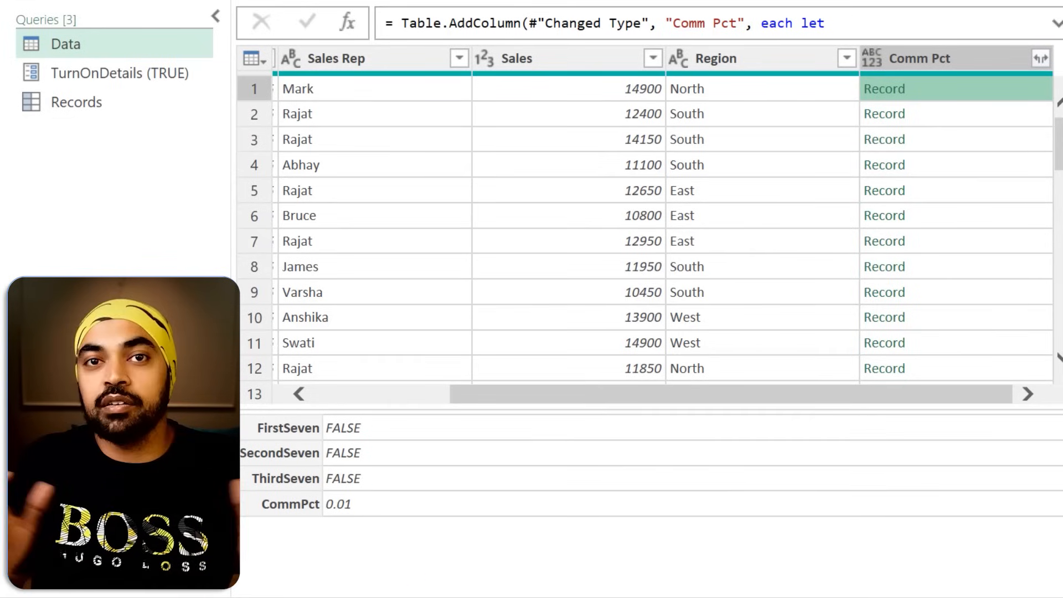